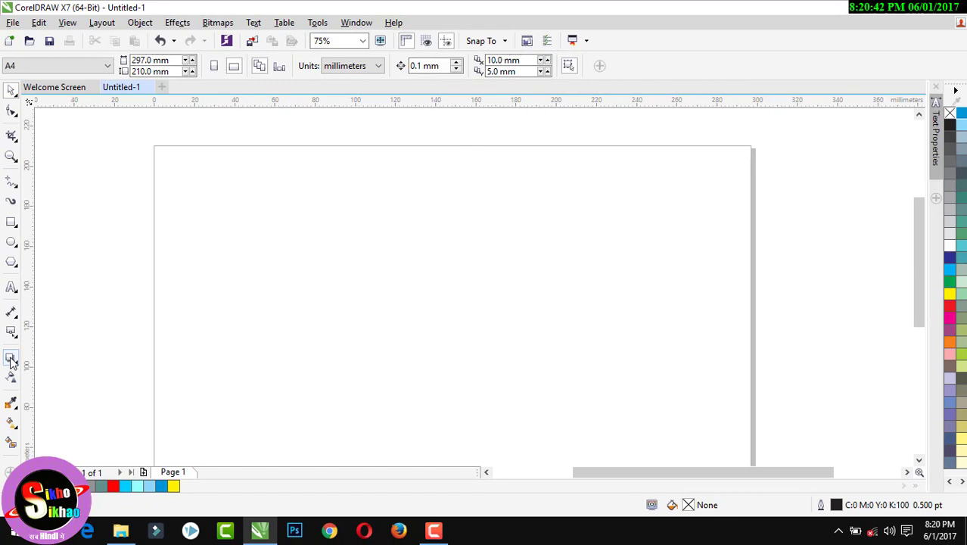
{"action": "left_click", "coordinate": [12, 360]}
{"action": "left_click", "coordinate": [11, 361]}
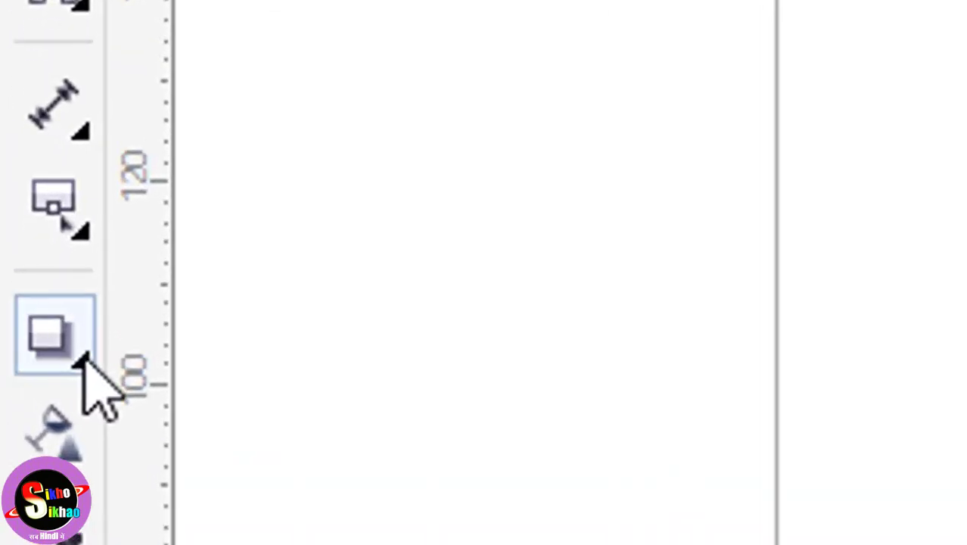
{"action": "left_click", "coordinate": [84, 360]}
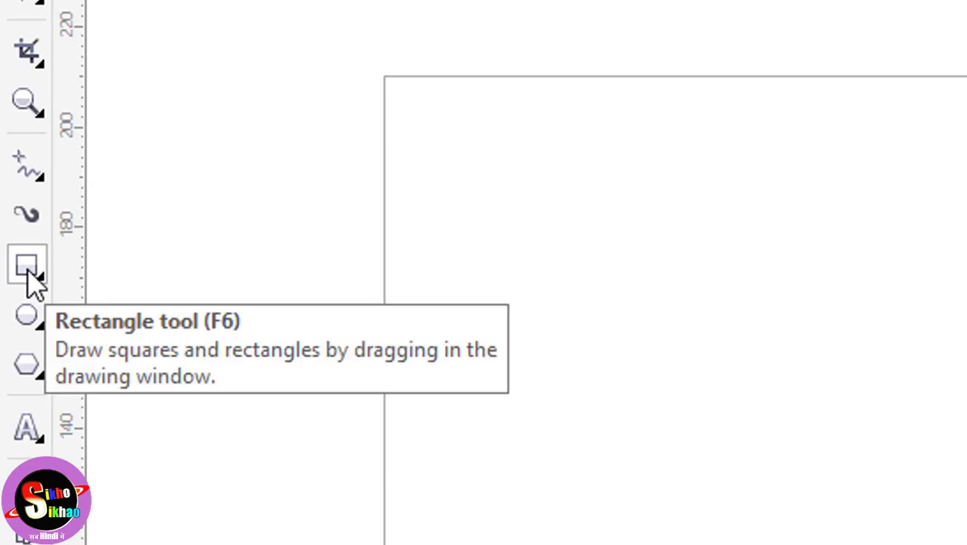
Draw a square about 57 mm wide in the upper-left part of the page.
{"action": "left_click", "coordinate": [29, 274]}
{"action": "left_click_drag", "start_coordinate": [322, 191], "coordinate": [475, 344]}
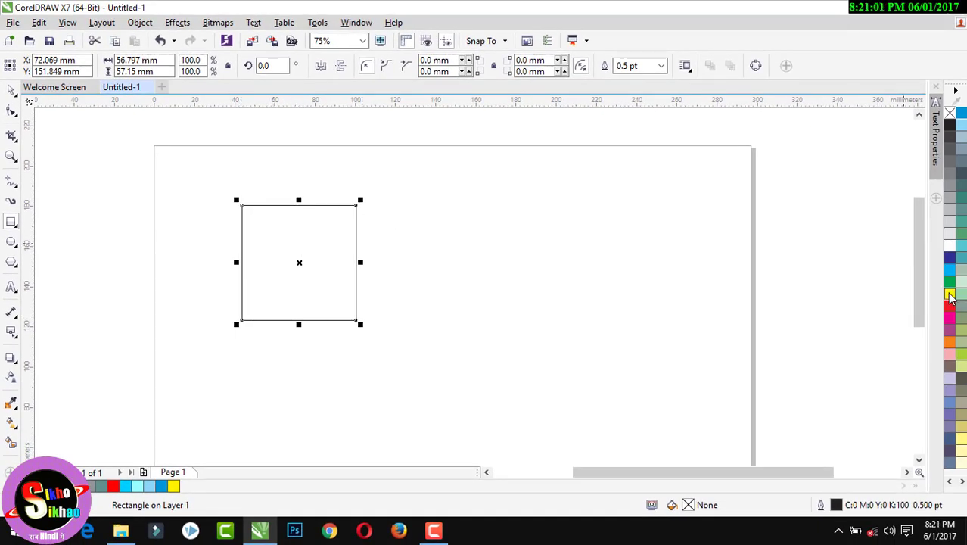
Give the square a drop shadow offset about 38.7 mm right and 13.6 mm down, and fill the square turquoise (C60 M0 Y20 K0).
{"action": "left_click", "coordinate": [14, 360]}
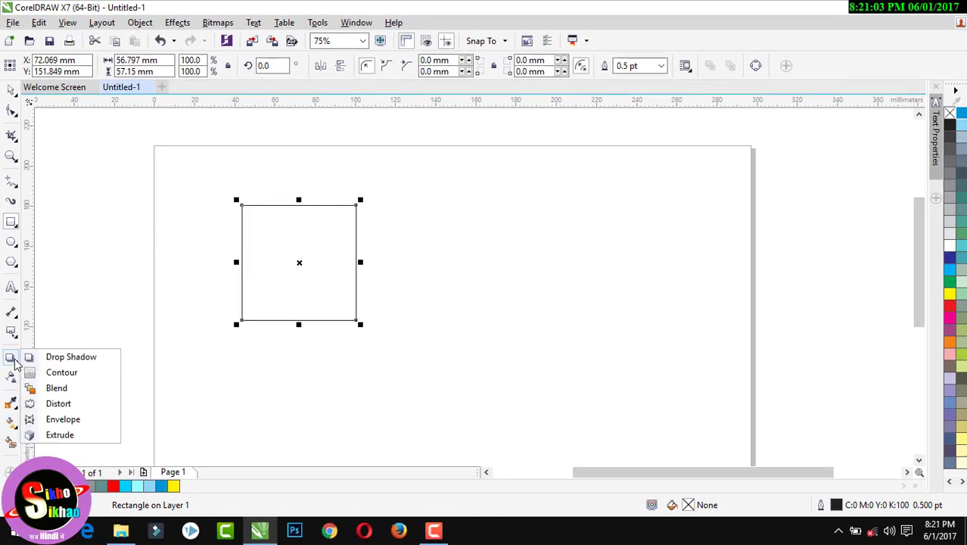
{"action": "left_click", "coordinate": [53, 355]}
{"action": "left_click_drag", "start_coordinate": [300, 262], "coordinate": [495, 271]}
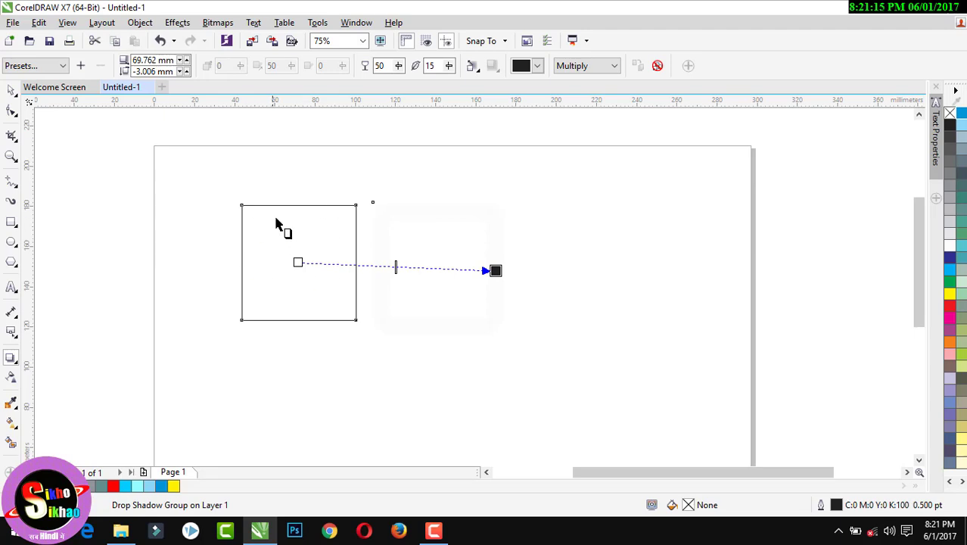
{"action": "left_click", "coordinate": [961, 246]}
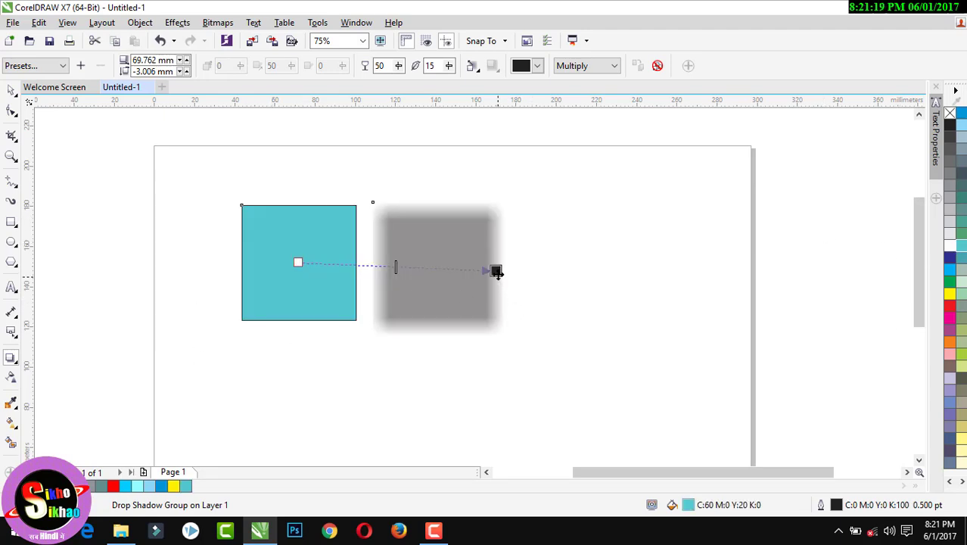
{"action": "left_click_drag", "start_coordinate": [496, 271], "coordinate": [433, 309]}
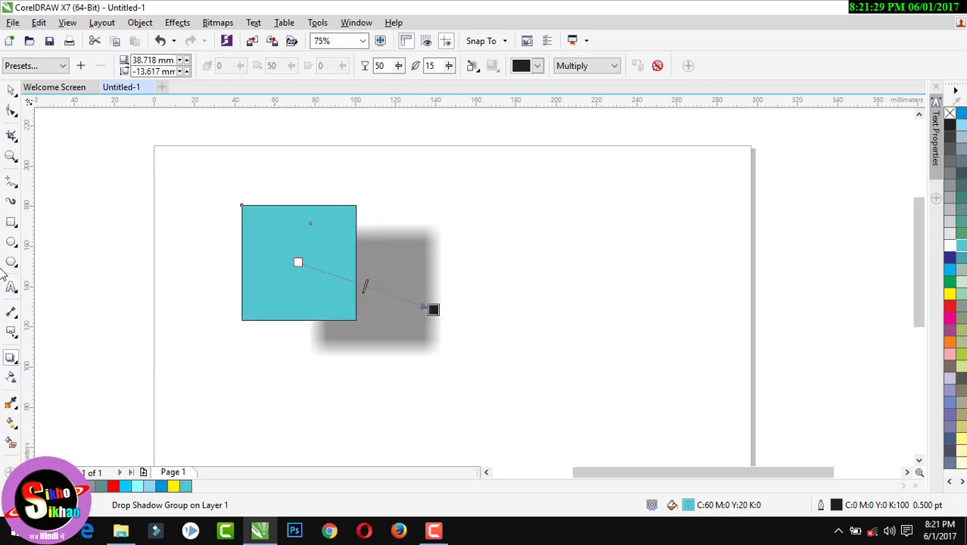
Draw a circle about 49 mm in diameter to the right of the square and fill it blue (C100 M20 Y0 K0).
{"action": "left_click", "coordinate": [11, 243]}
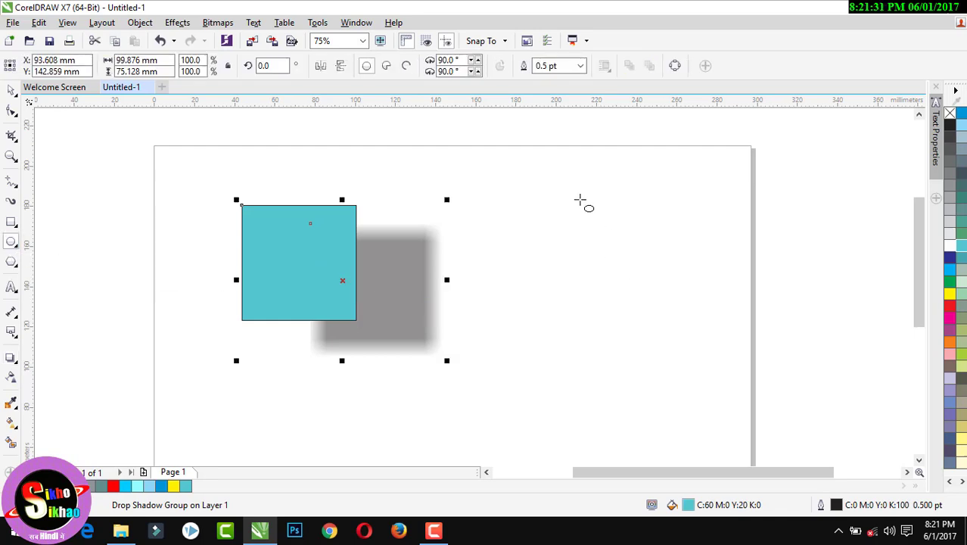
{"action": "left_click_drag", "start_coordinate": [544, 199], "coordinate": [632, 302]}
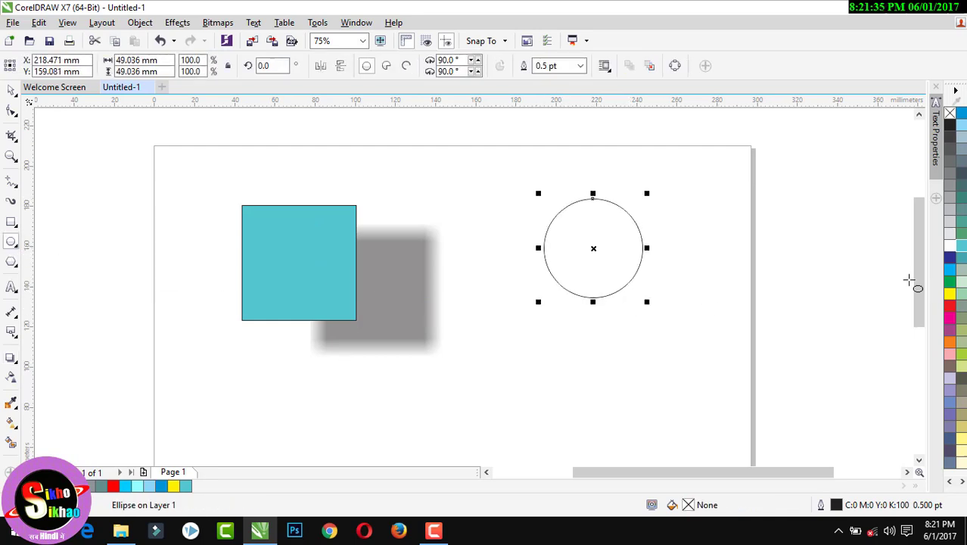
{"action": "left_click", "coordinate": [950, 305]}
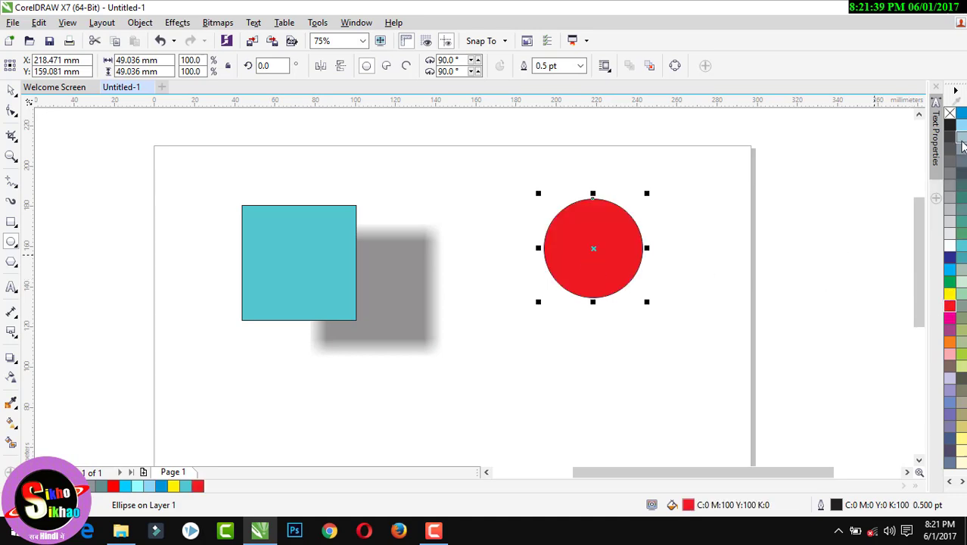
{"action": "left_click", "coordinate": [963, 145]}
{"action": "left_click", "coordinate": [962, 113]}
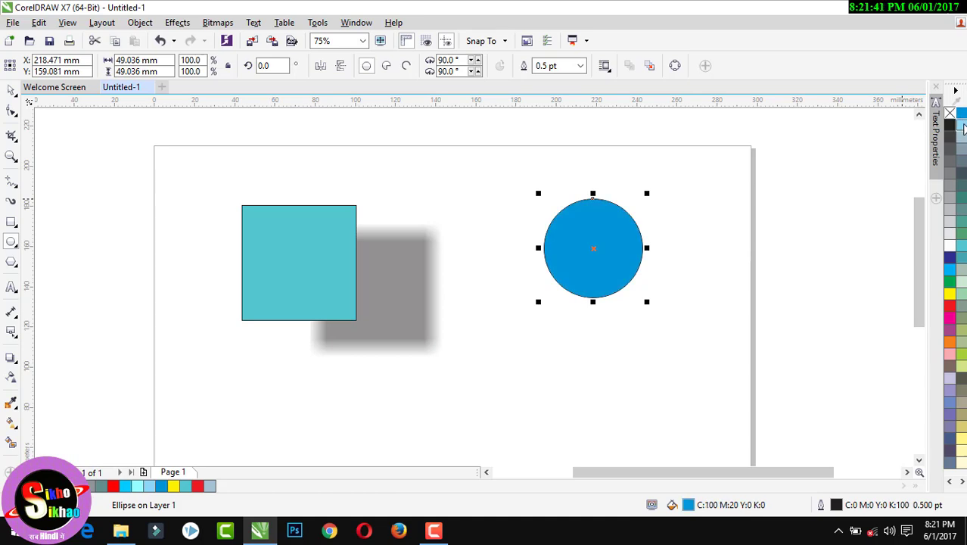
{"action": "left_click", "coordinate": [962, 127]}
{"action": "left_click", "coordinate": [962, 114]}
Add a drop shadow to the blue circle and apply the Perspective Top Left shadow preset to it.
{"action": "left_click", "coordinate": [11, 361]}
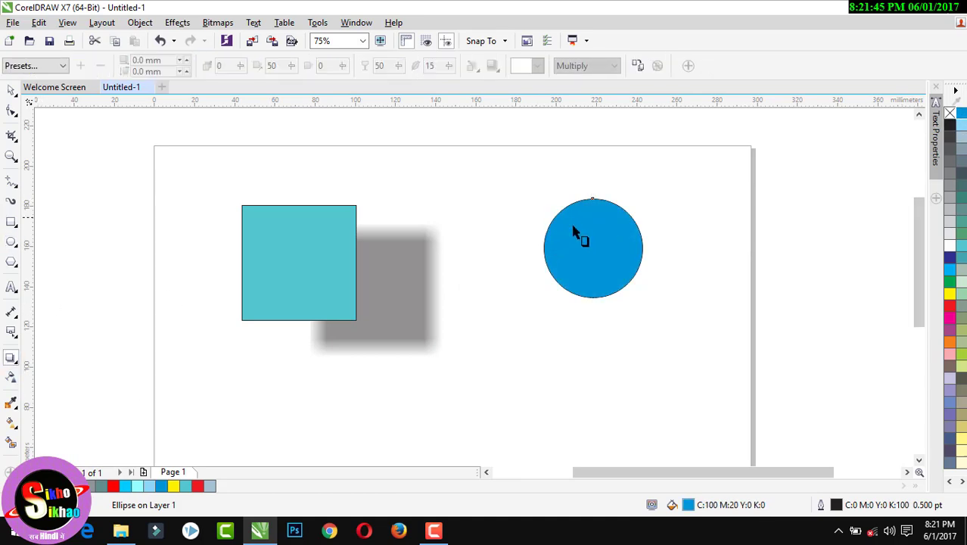
{"action": "left_click_drag", "start_coordinate": [596, 246], "coordinate": [659, 295]}
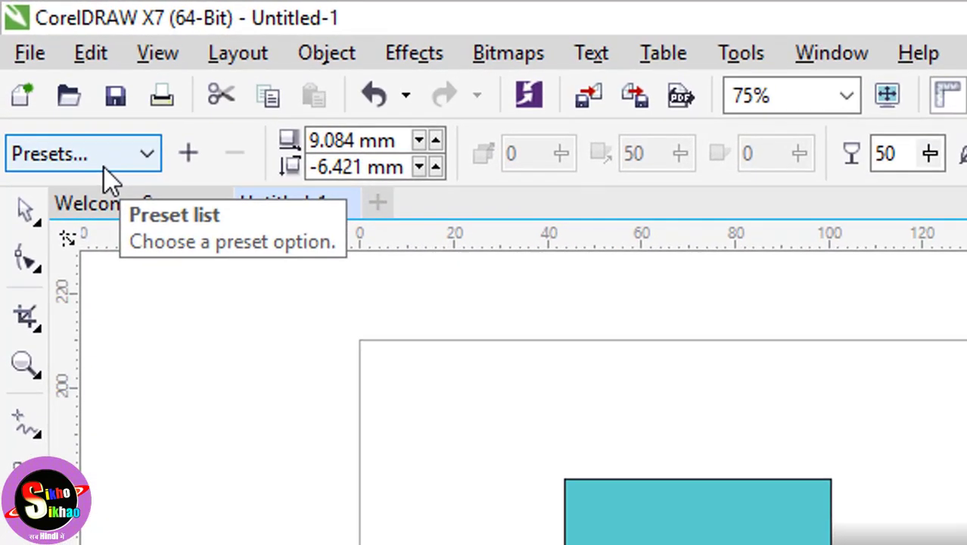
{"action": "mouse_move", "coordinate": [187, 124]}
{"action": "left_mouse_down"}
{"action": "mouse_move", "coordinate": [125, 199]}
{"action": "mouse_move", "coordinate": [2, 181]}
{"action": "left_mouse_up"}
{"action": "key", "text": "Escape"}
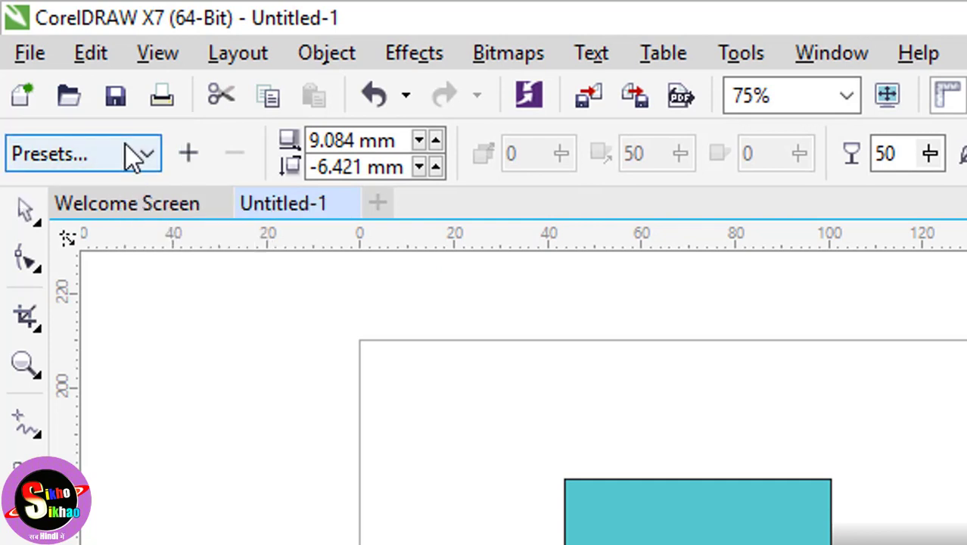
{"action": "left_click", "coordinate": [134, 155]}
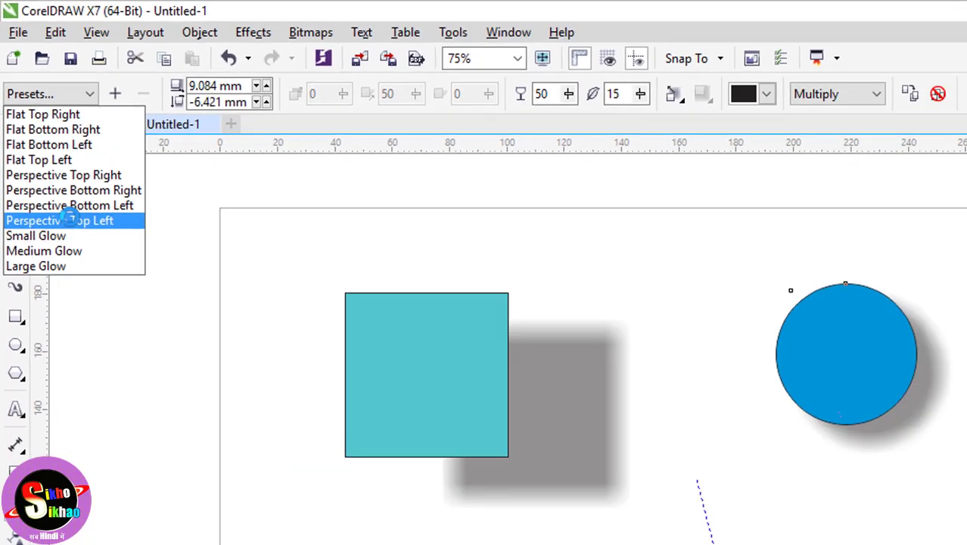
{"action": "left_click", "coordinate": [68, 220]}
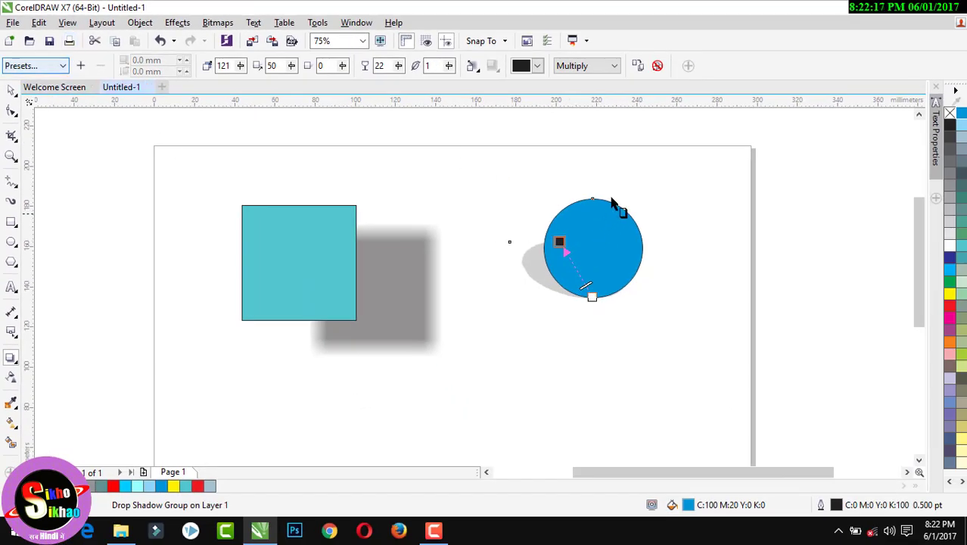
Move the square's shadow to an offset of about -1.8 mm by -12.6 mm and save it as the shadow preset 0101.
{"action": "left_click", "coordinate": [392, 288]}
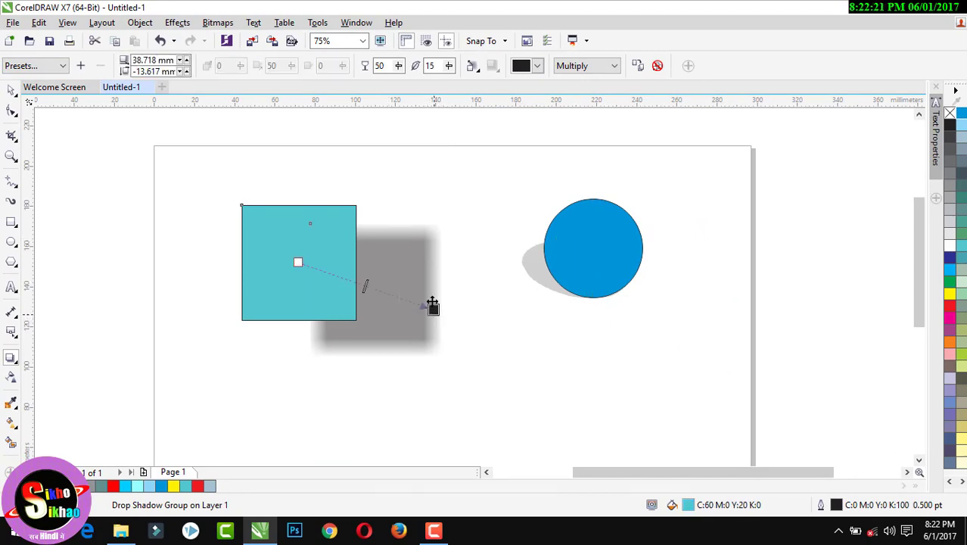
{"action": "left_click_drag", "start_coordinate": [432, 305], "coordinate": [287, 345]}
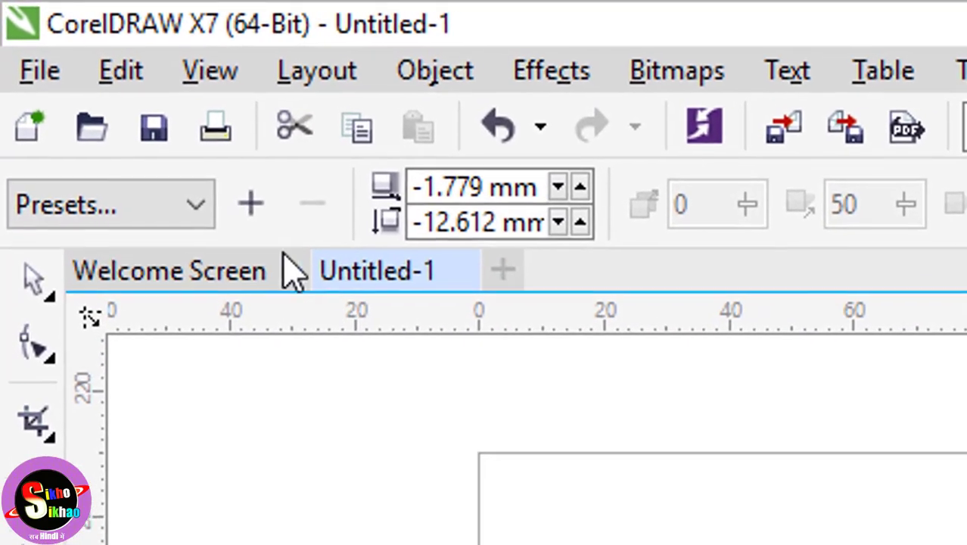
{"action": "left_click", "coordinate": [267, 212]}
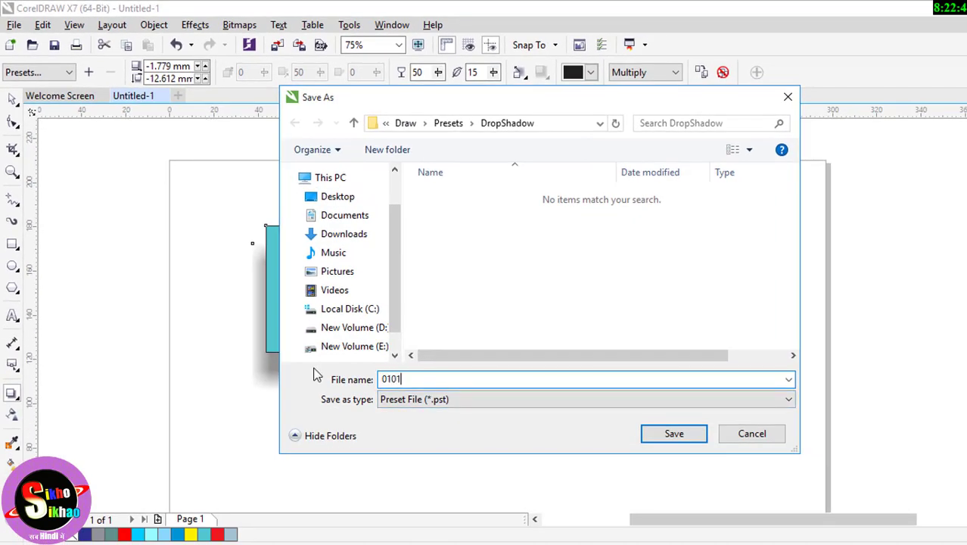
{"action": "left_click", "coordinate": [678, 435]}
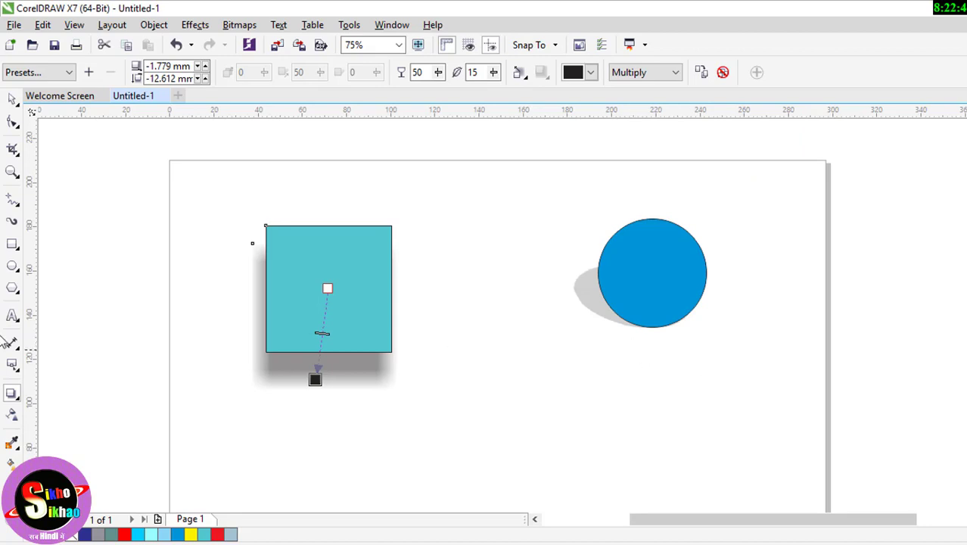
Draw a pentagon about 63 by 41 mm below the circle and fill it red.
{"action": "left_click", "coordinate": [13, 288]}
{"action": "left_click_drag", "start_coordinate": [521, 347], "coordinate": [671, 448]}
{"action": "left_click", "coordinate": [217, 534]}
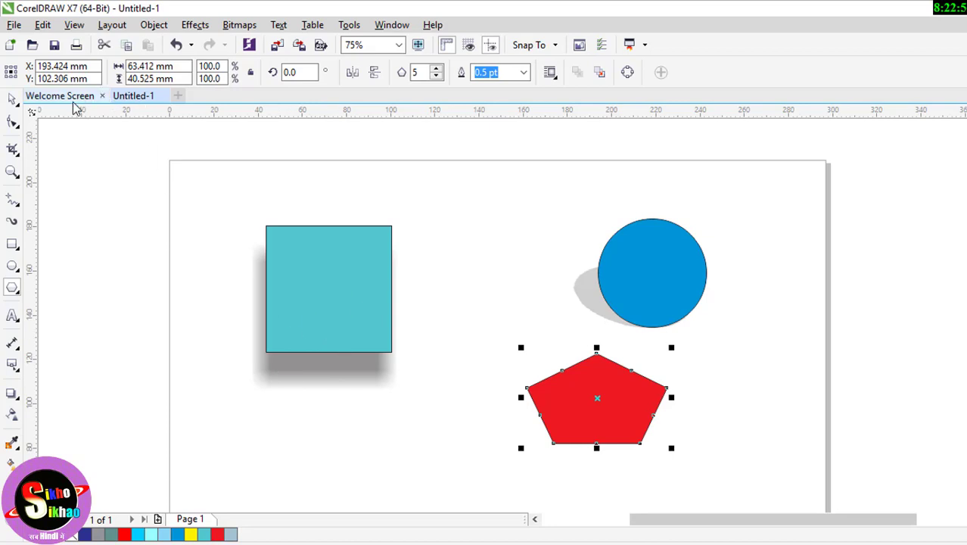
Apply the saved drop shadow preset 0101 to the red pentagon.
{"action": "left_click", "coordinate": [11, 392]}
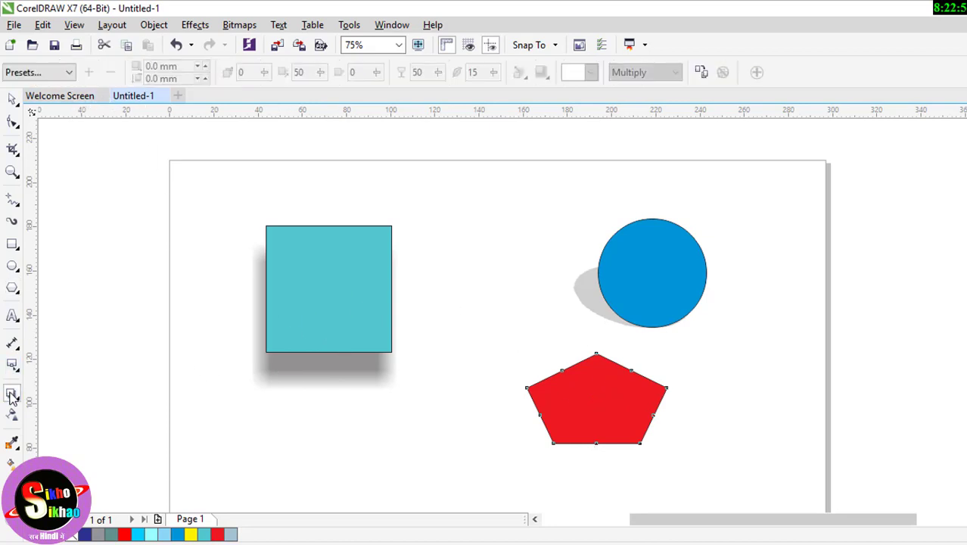
{"action": "left_click", "coordinate": [66, 72]}
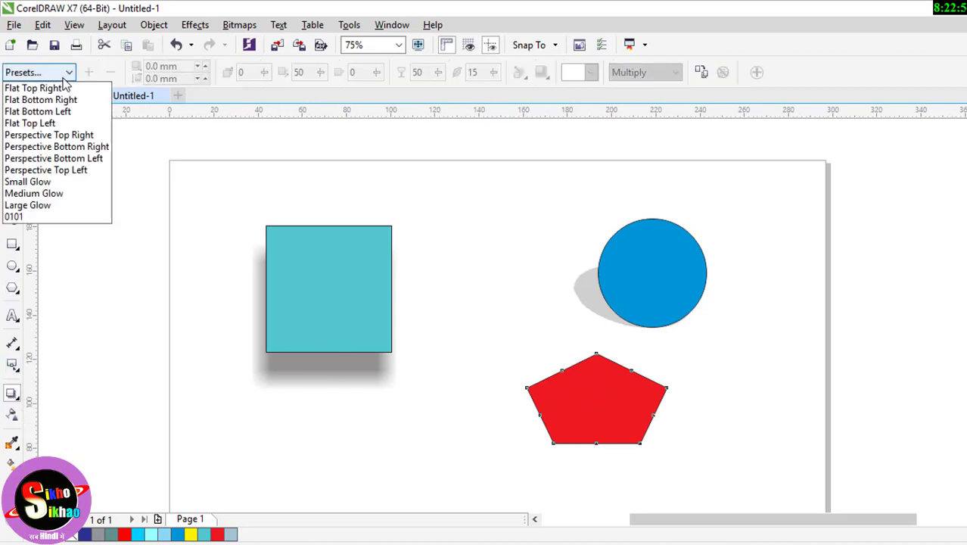
{"action": "left_click", "coordinate": [34, 218]}
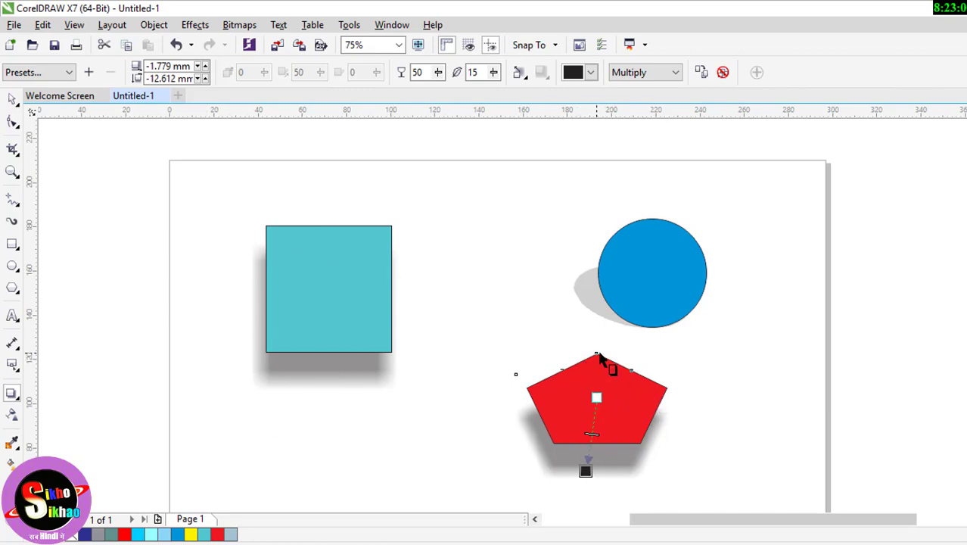
Reposition the square's shadow directly below it and raise its horizontal offset to 1.062 mm.
{"action": "left_click", "coordinate": [359, 281]}
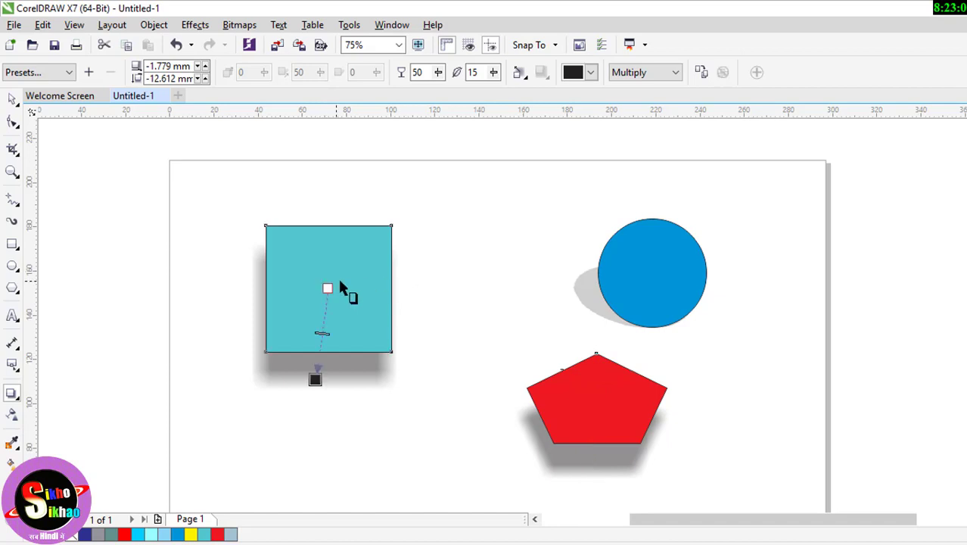
{"action": "mouse_move", "coordinate": [313, 379]}
{"action": "left_mouse_down"}
{"action": "mouse_move", "coordinate": [402, 382]}
{"action": "mouse_move", "coordinate": [440, 308]}
{"action": "mouse_move", "coordinate": [441, 356]}
{"action": "mouse_move", "coordinate": [328, 382]}
{"action": "left_mouse_up"}
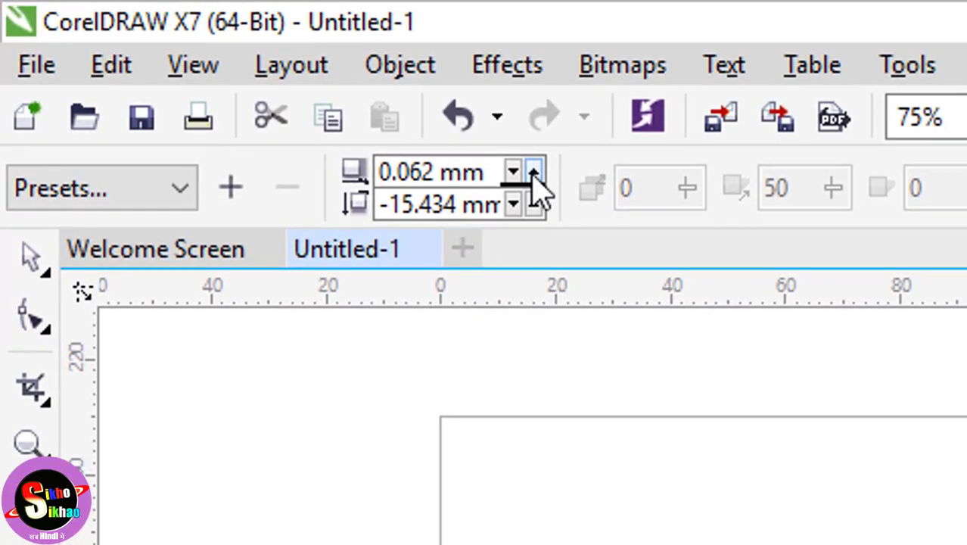
{"action": "left_click", "coordinate": [205, 66]}
{"action": "left_click", "coordinate": [533, 172]}
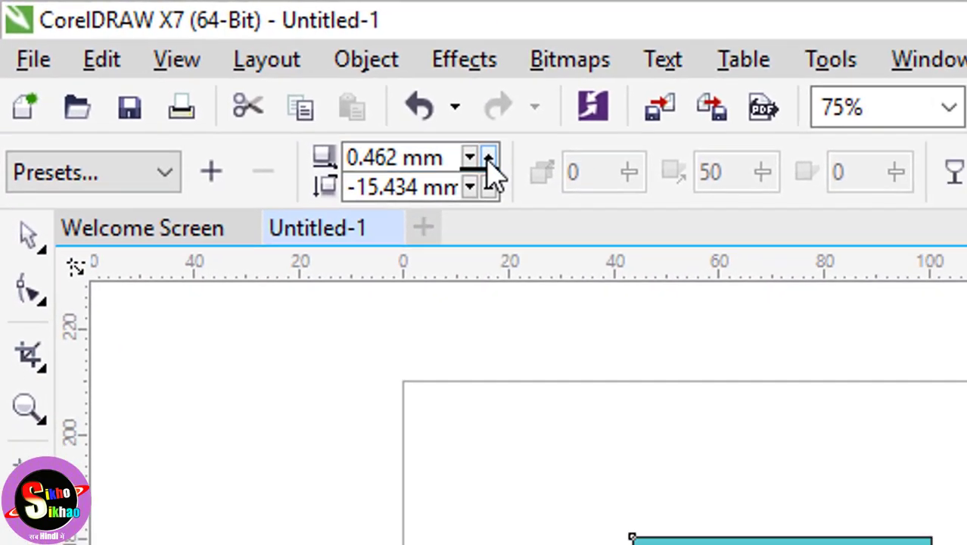
{"action": "left_click", "coordinate": [534, 172]}
{"action": "left_click", "coordinate": [533, 172]}
{"action": "left_click", "coordinate": [533, 172]}
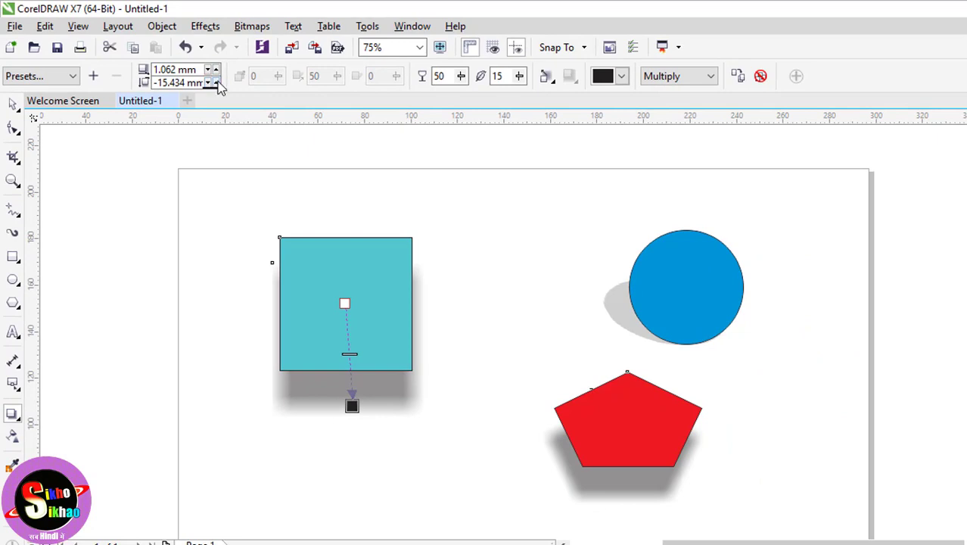
Adjust the vertical offset of the square's shadow to -15.134 mm.
{"action": "left_click", "coordinate": [216, 80]}
{"action": "left_click", "coordinate": [217, 80]}
{"action": "left_click", "coordinate": [217, 80]}
{"action": "left_click", "coordinate": [216, 80]}
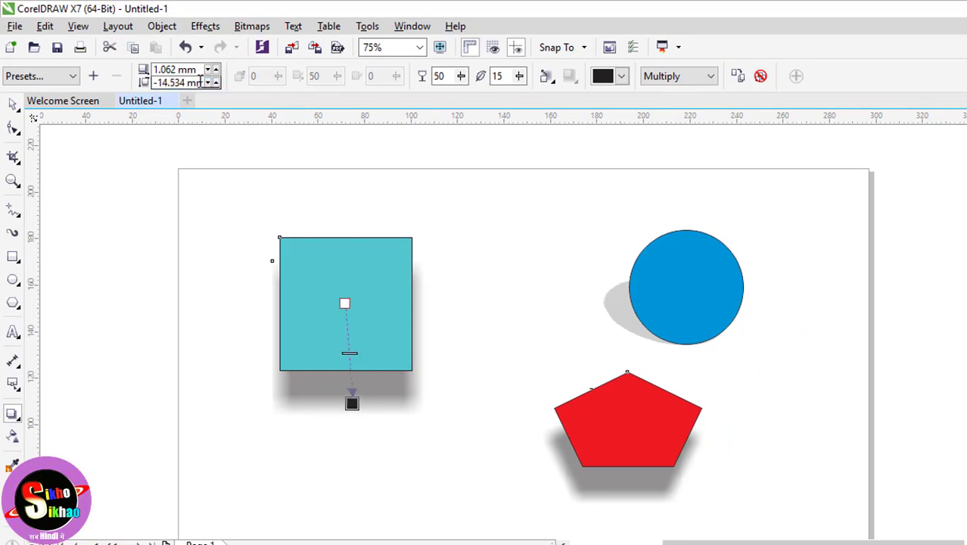
{"action": "left_click", "coordinate": [215, 85]}
{"action": "left_click", "coordinate": [215, 85]}
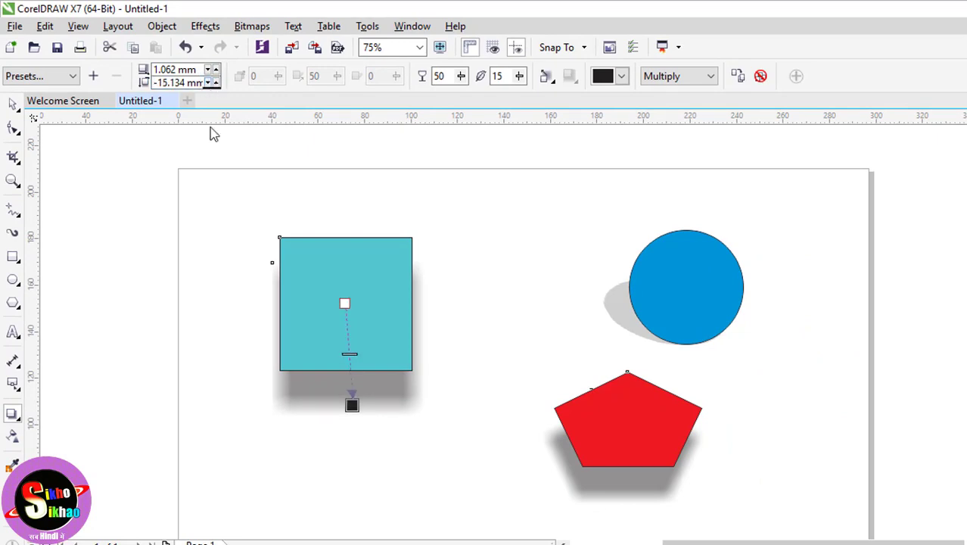
Move the square's shadow to the lower left, offset about -13.4 mm horizontally and -14.4 mm vertically.
{"action": "left_click_drag", "start_coordinate": [351, 405], "coordinate": [253, 402]}
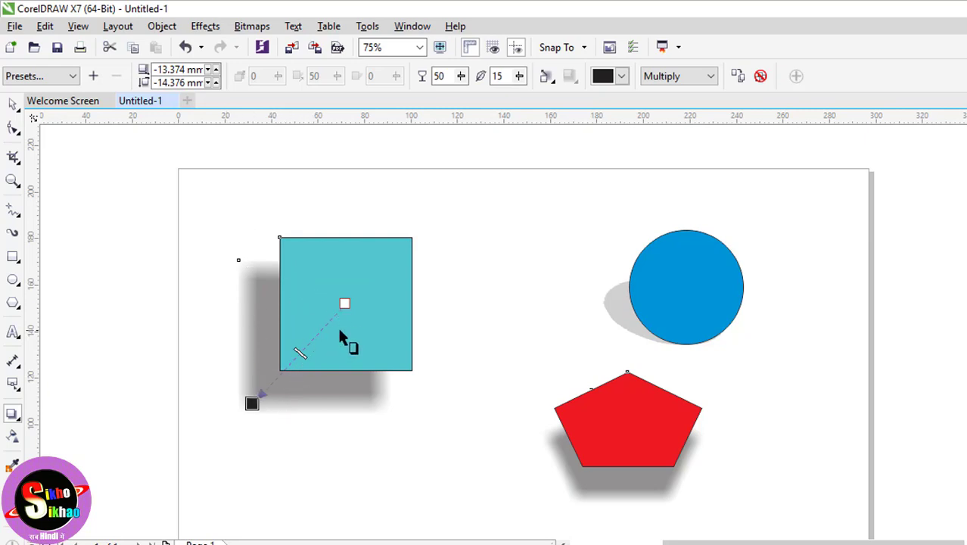
Compare the drop shadow offset and angle settings of the circle, the square and the pentagon.
{"action": "left_click", "coordinate": [683, 263]}
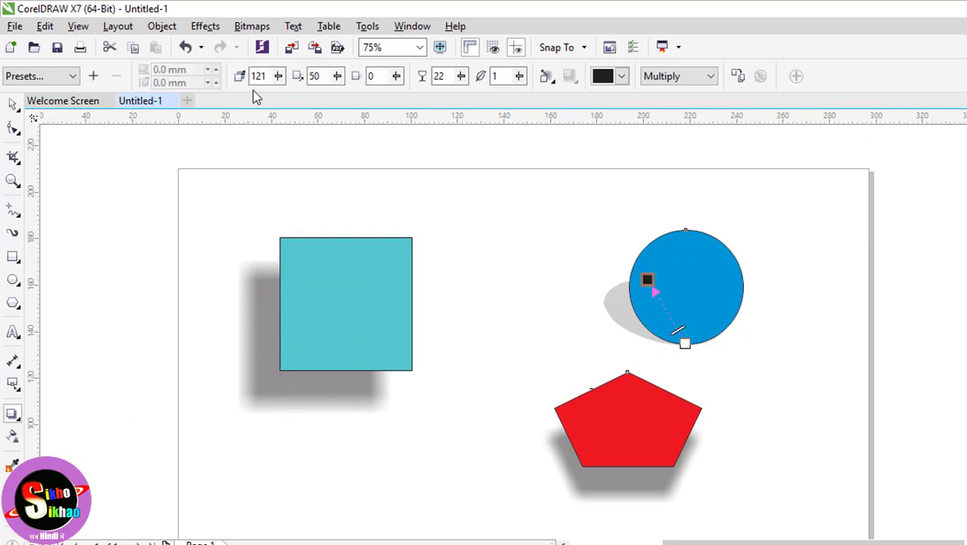
{"action": "left_click", "coordinate": [342, 316]}
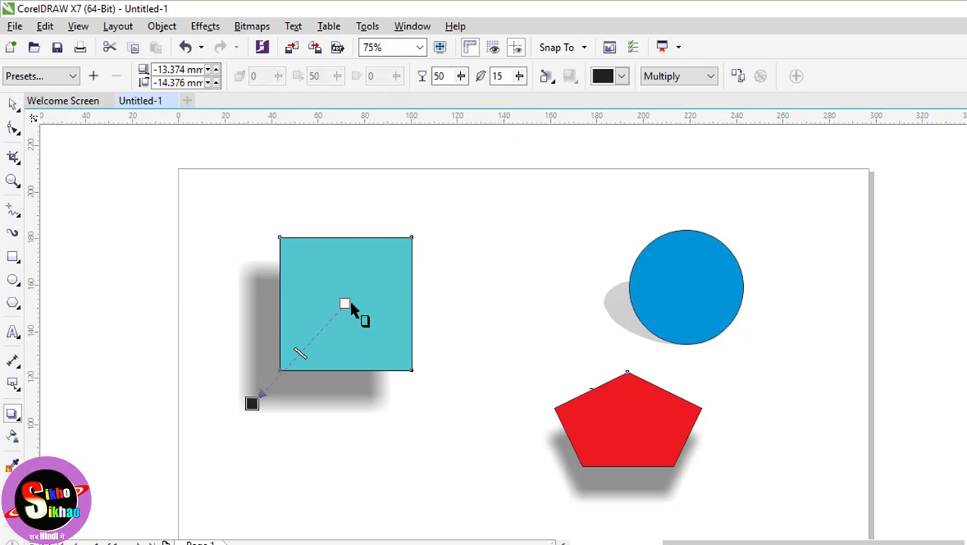
{"action": "left_click", "coordinate": [695, 278]}
{"action": "left_click", "coordinate": [258, 76]}
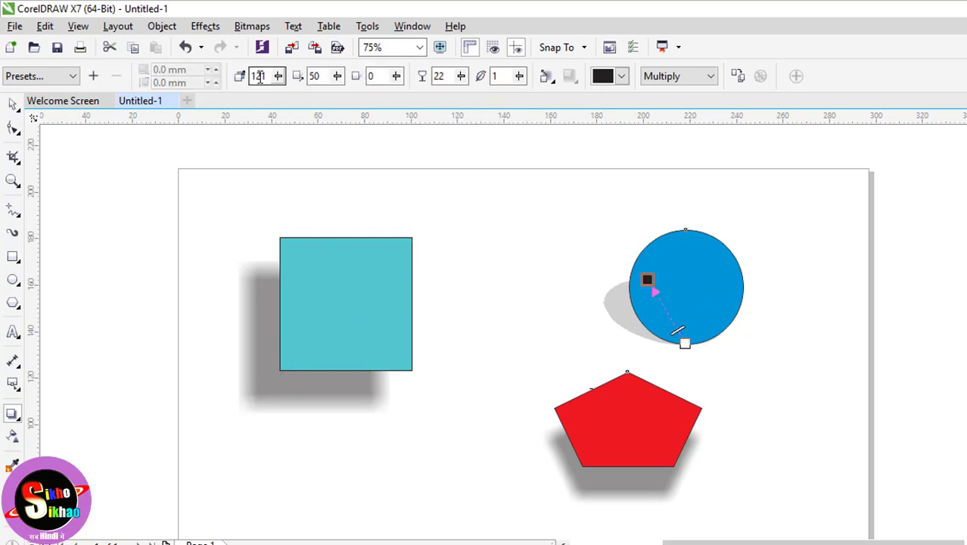
{"action": "left_click", "coordinate": [640, 426]}
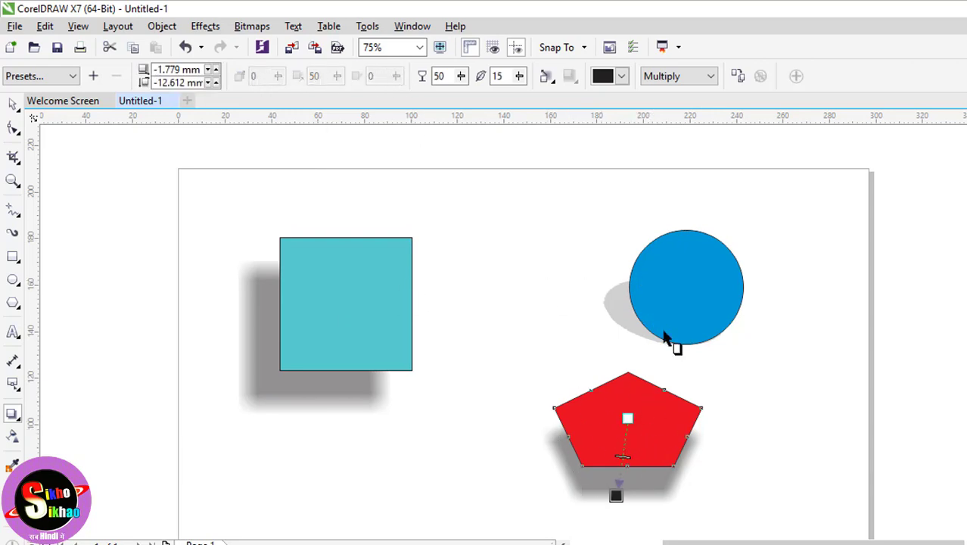
Move the square's shadow further left, offset about -26.7 mm horizontally and -5.5 mm vertically.
{"action": "left_click", "coordinate": [342, 297]}
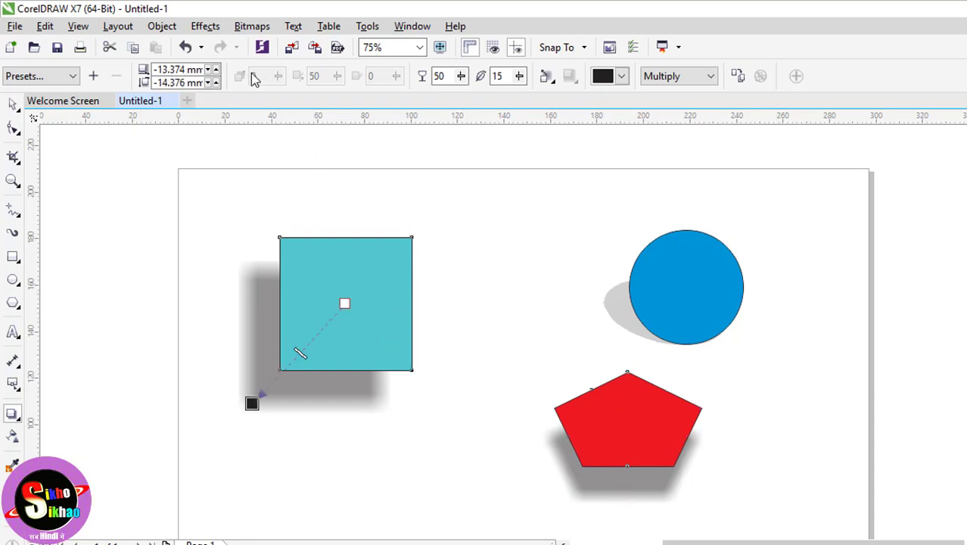
{"action": "left_click", "coordinate": [682, 270]}
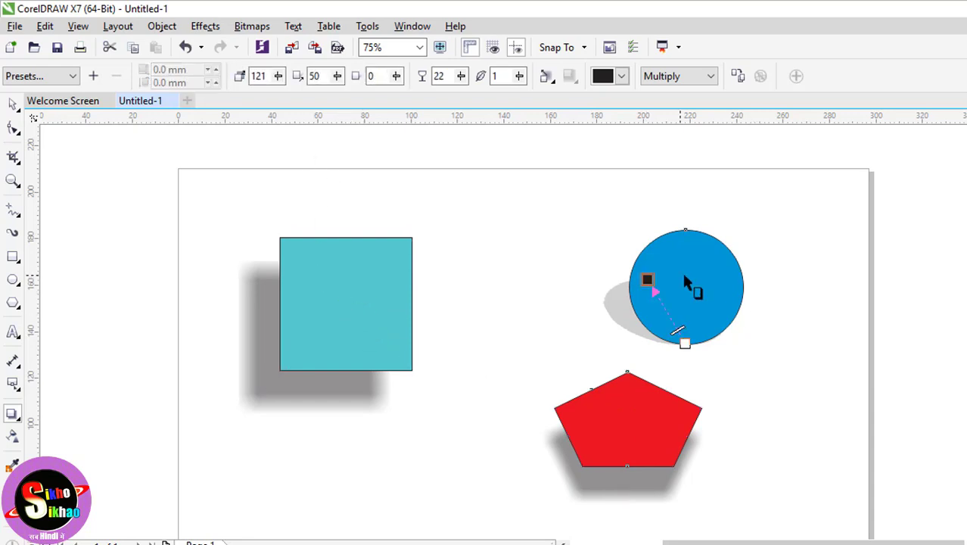
{"action": "left_click", "coordinate": [355, 331]}
{"action": "left_click_drag", "start_coordinate": [254, 401], "coordinate": [216, 329]}
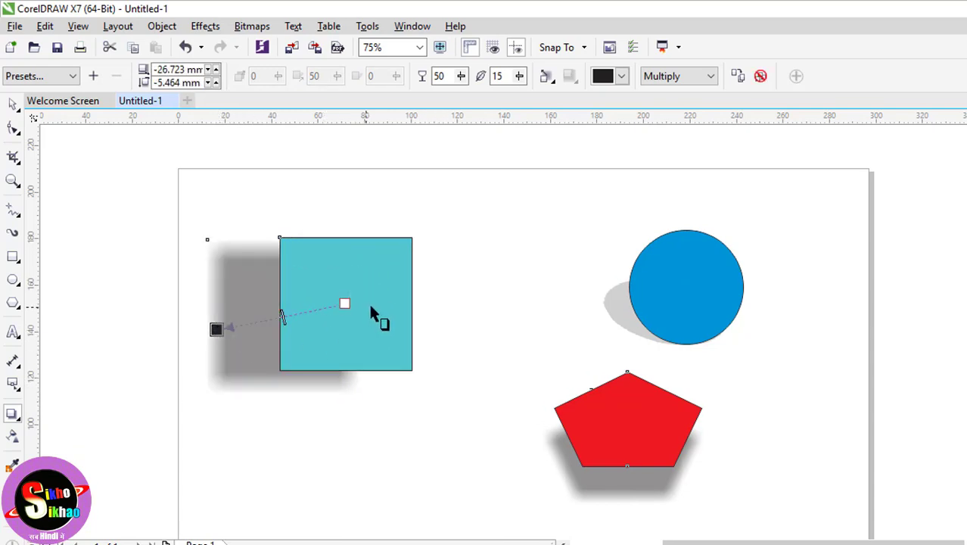
Swing the circle's shadow through several directions, settle on an angle of 134, and lengthen the shadow toward the upper left.
{"action": "left_click", "coordinate": [691, 286]}
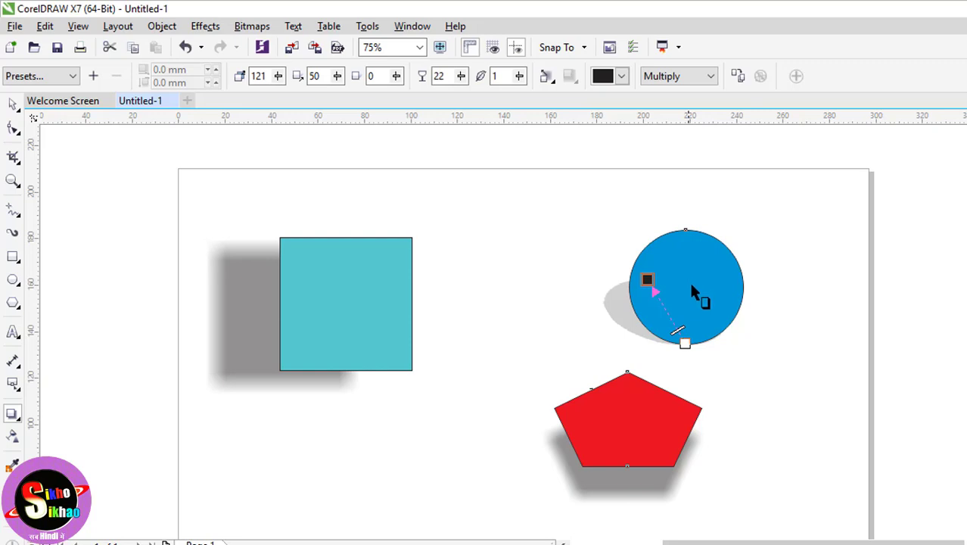
{"action": "left_click", "coordinate": [278, 78]}
{"action": "left_click_drag", "start_coordinate": [278, 100], "coordinate": [286, 105]}
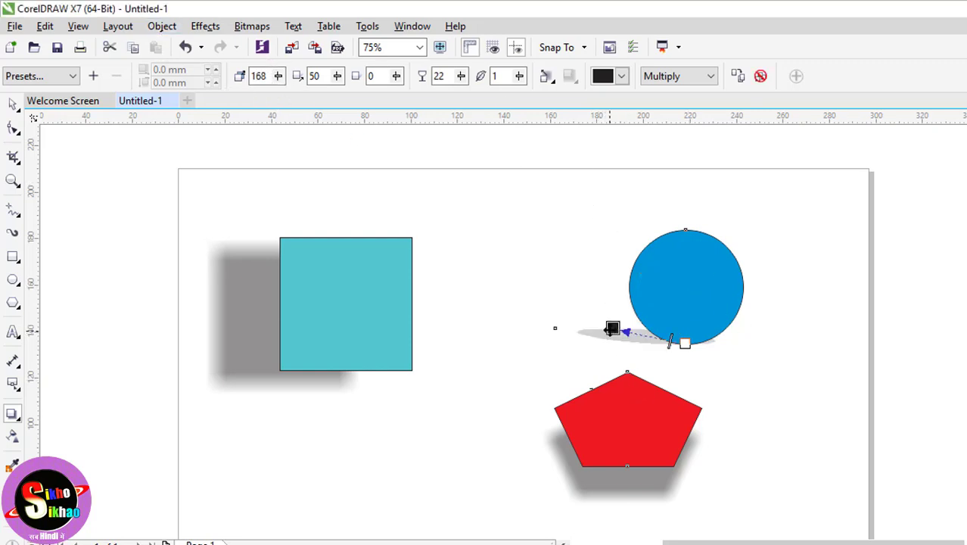
{"action": "left_click_drag", "start_coordinate": [612, 332], "coordinate": [628, 256]}
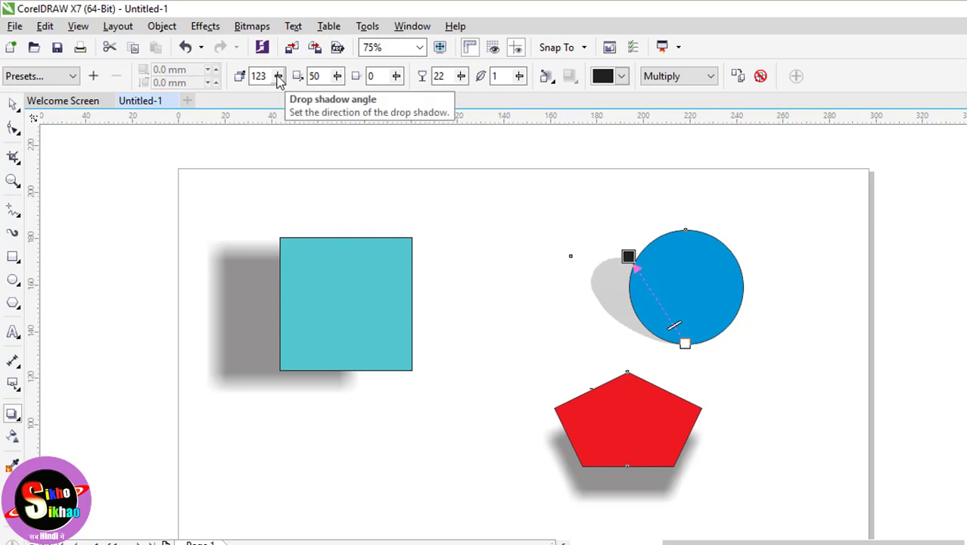
{"action": "left_click_drag", "start_coordinate": [280, 81], "coordinate": [272, 106]}
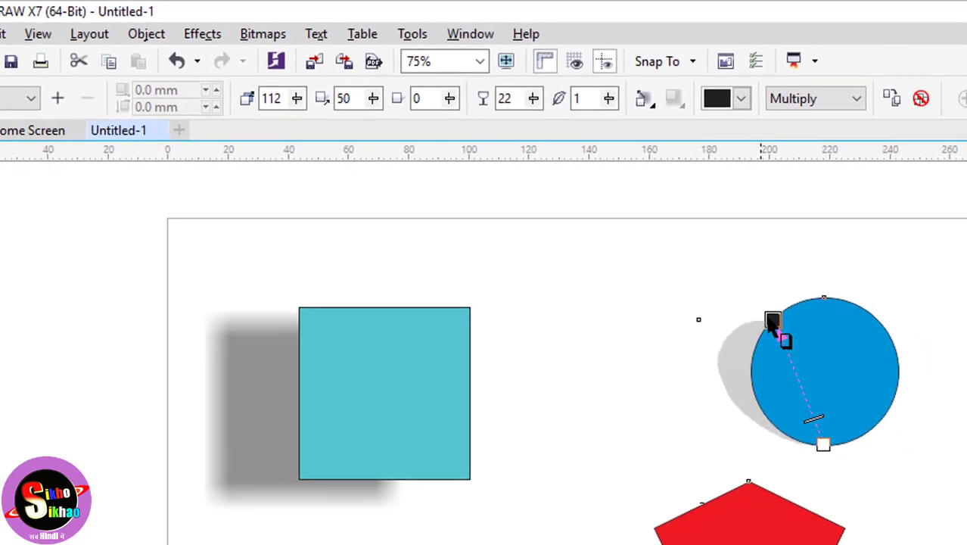
{"action": "left_click_drag", "start_coordinate": [910, 385], "coordinate": [855, 416]}
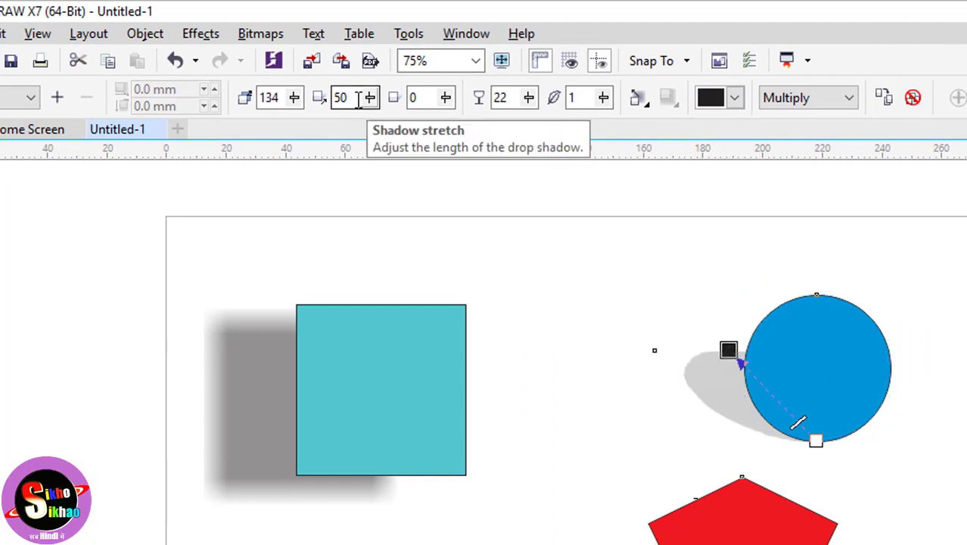
{"action": "left_click_drag", "start_coordinate": [369, 98], "coordinate": [354, 125]}
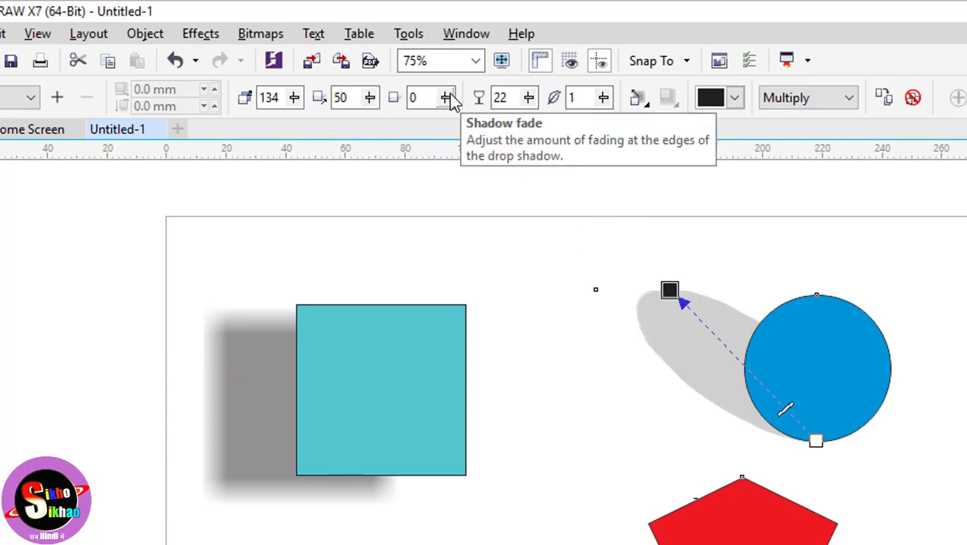
Try fade values of 50 and 91 on the circle's shadow, extending it slightly, and return the fade to 0.
{"action": "left_click_drag", "start_coordinate": [451, 102], "coordinate": [490, 124]}
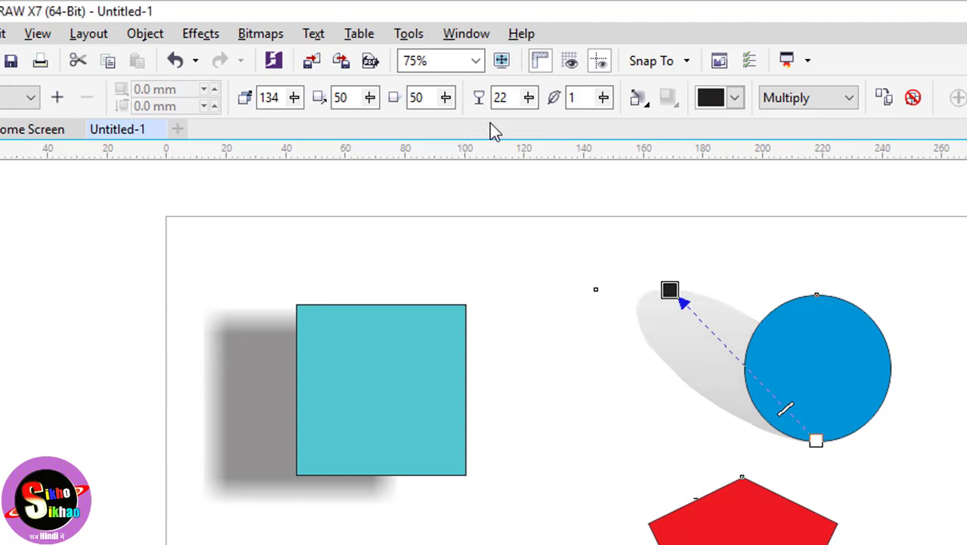
{"action": "left_click_drag", "start_coordinate": [446, 98], "coordinate": [488, 123]}
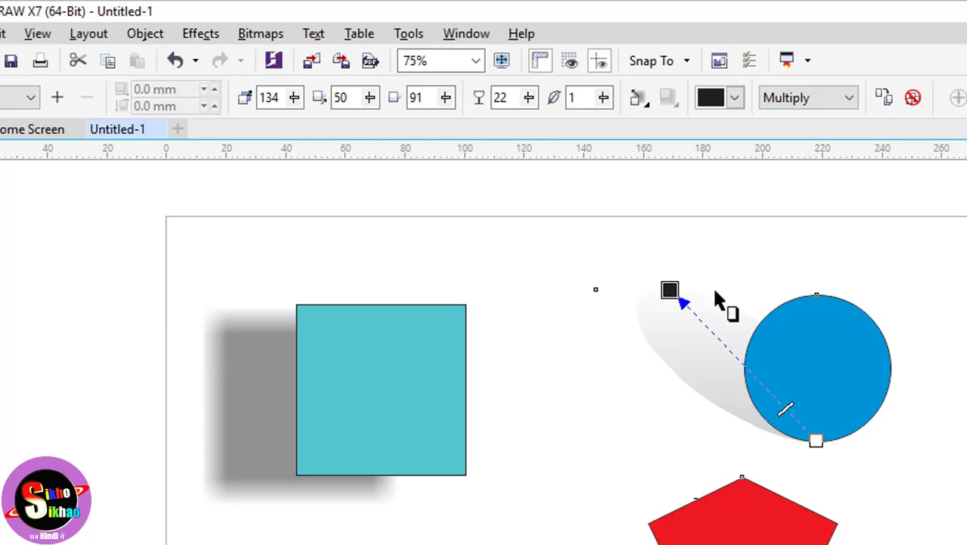
{"action": "left_click_drag", "start_coordinate": [670, 290], "coordinate": [657, 274]}
{"action": "left_click_drag", "start_coordinate": [448, 101], "coordinate": [356, 124]}
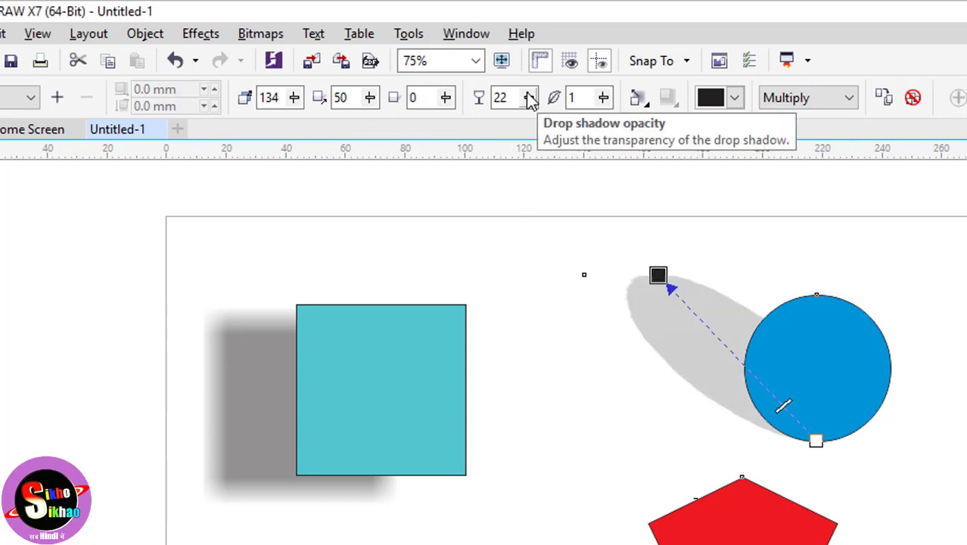
Try opacity values of 72, 0 and 38 on the circle's shadow and settle on 20.
{"action": "left_click_drag", "start_coordinate": [529, 102], "coordinate": [575, 119]}
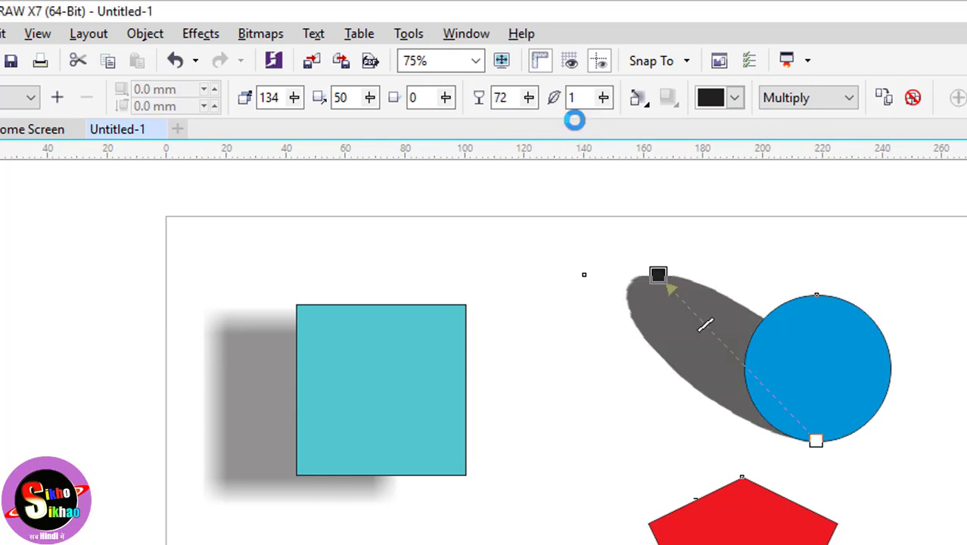
{"action": "left_click_drag", "start_coordinate": [529, 98], "coordinate": [426, 130]}
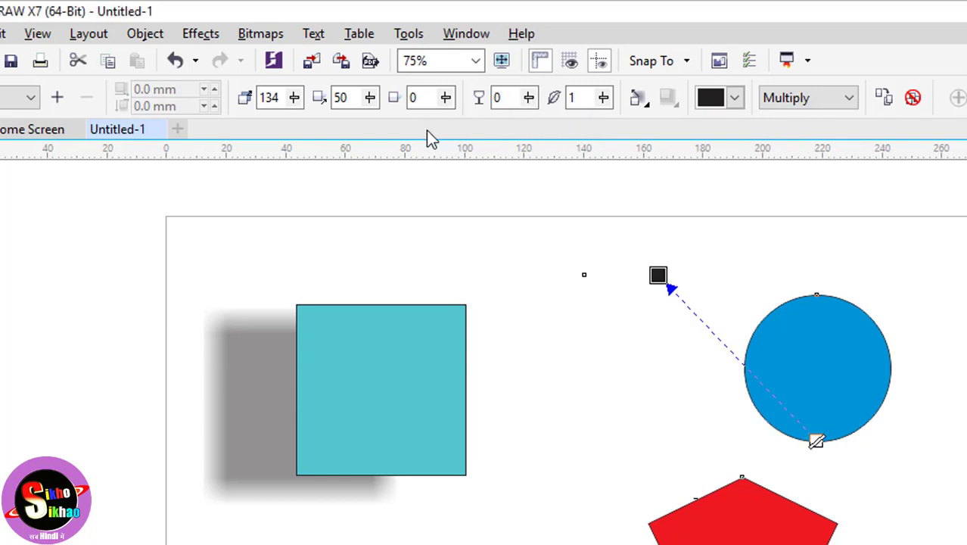
{"action": "left_click_drag", "start_coordinate": [534, 100], "coordinate": [573, 129]}
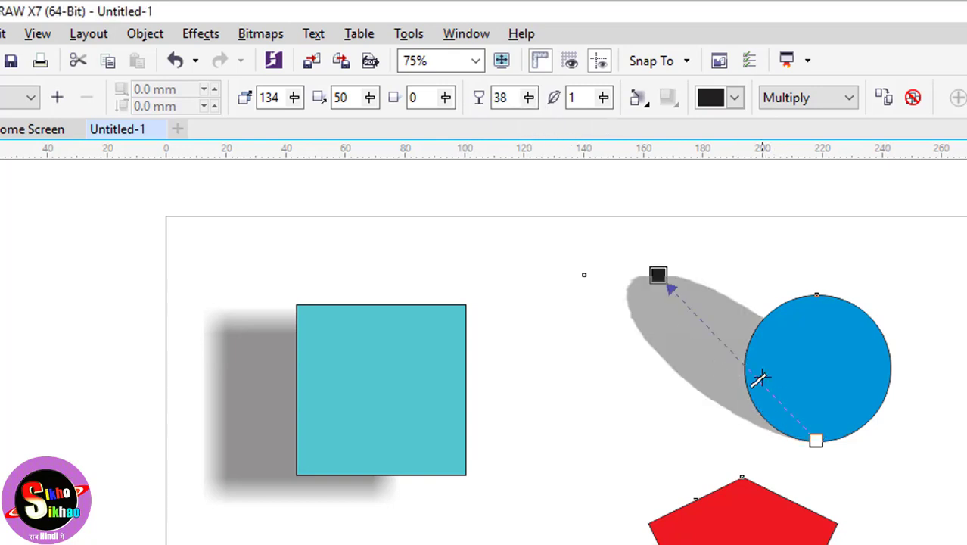
{"action": "left_click_drag", "start_coordinate": [747, 363], "coordinate": [785, 411]}
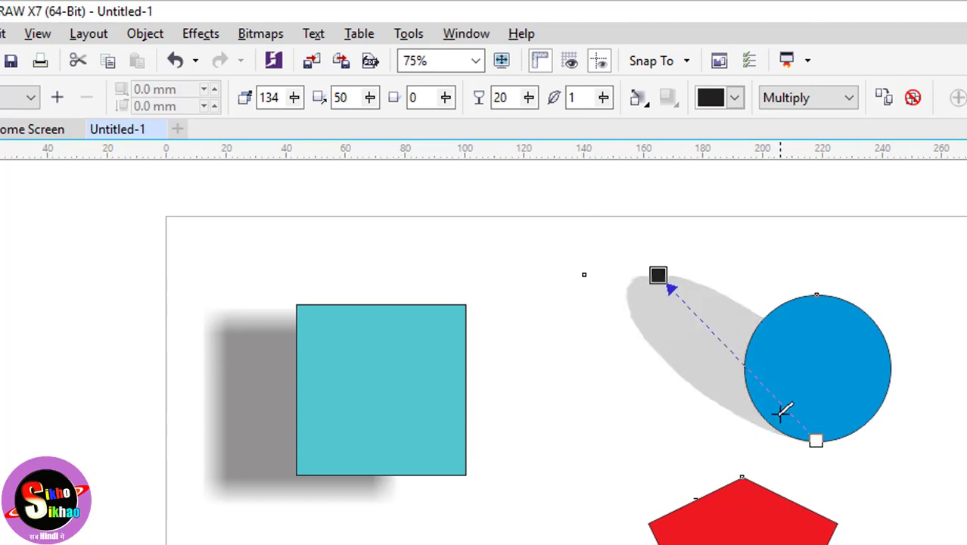
Try feathering values of 22, 59 and 0 on the circle's shadow and restore the feathering to 1.
{"action": "left_click", "coordinate": [605, 100]}
{"action": "mouse_move", "coordinate": [611, 124]}
{"action": "left_mouse_down"}
{"action": "mouse_move", "coordinate": [641, 134]}
{"action": "mouse_move", "coordinate": [630, 122]}
{"action": "left_mouse_up"}
{"action": "left_click", "coordinate": [604, 98]}
{"action": "left_click", "coordinate": [605, 98]}
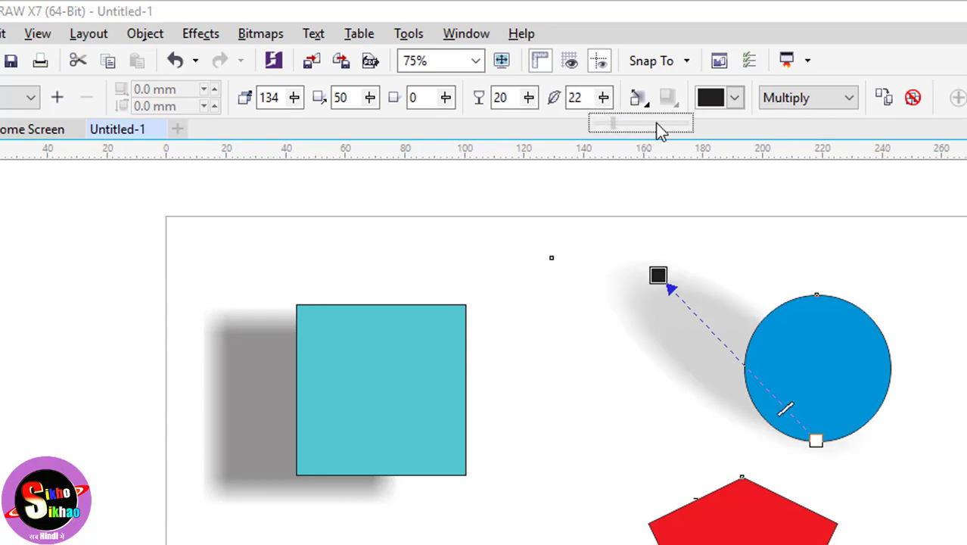
{"action": "left_click", "coordinate": [604, 98]}
{"action": "left_click", "coordinate": [639, 120]}
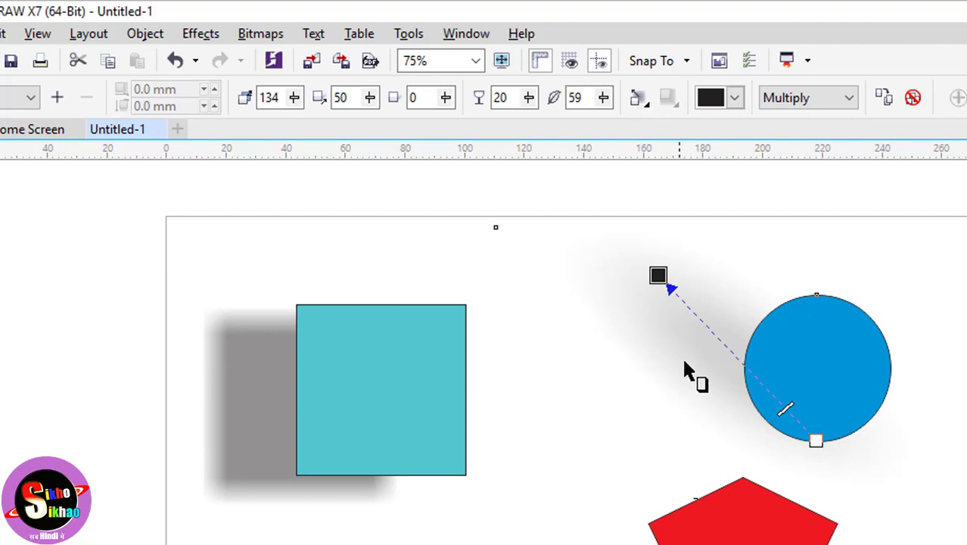
{"action": "left_click", "coordinate": [603, 98]}
{"action": "left_click", "coordinate": [555, 124]}
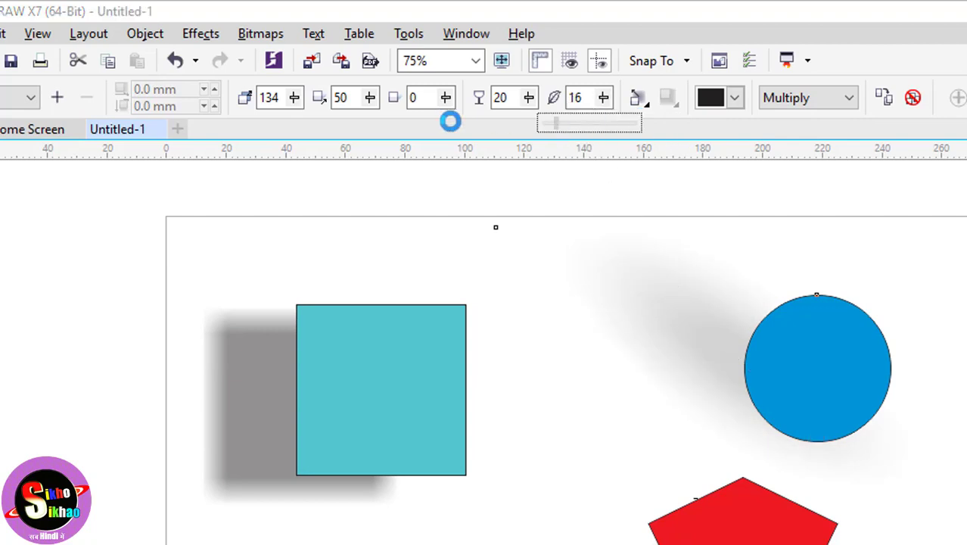
{"action": "left_click", "coordinate": [536, 125]}
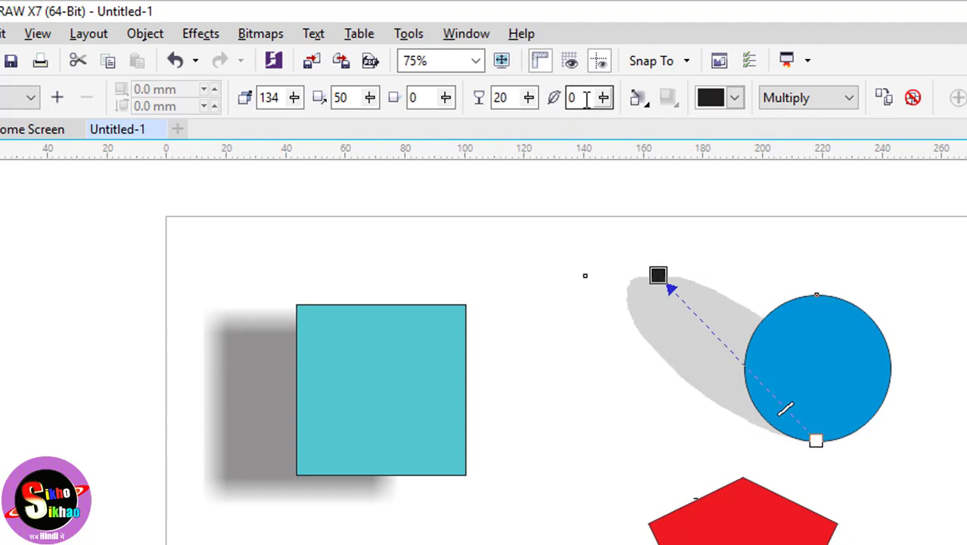
{"action": "type", "text": "1"}
{"action": "key", "text": "Return"}
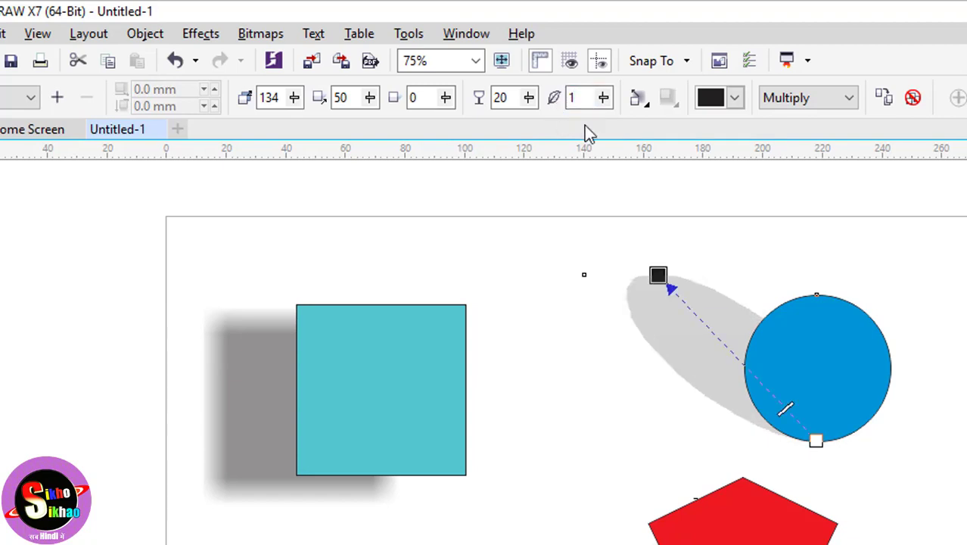
Set the feathering direction of both the circle's shadow and the square's shadow to Inside.
{"action": "left_click", "coordinate": [646, 99]}
{"action": "left_click", "coordinate": [681, 123]}
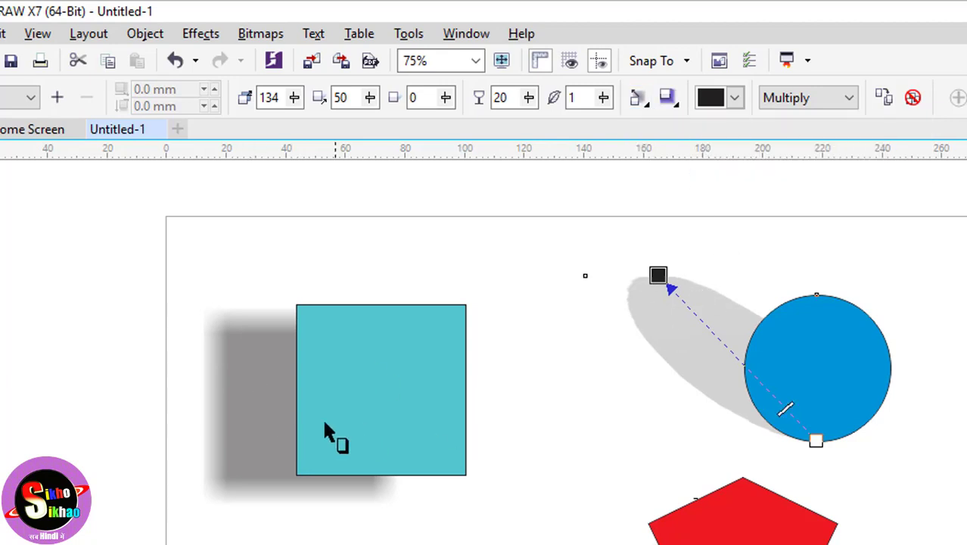
{"action": "left_click", "coordinate": [245, 382]}
{"action": "left_click", "coordinate": [638, 100]}
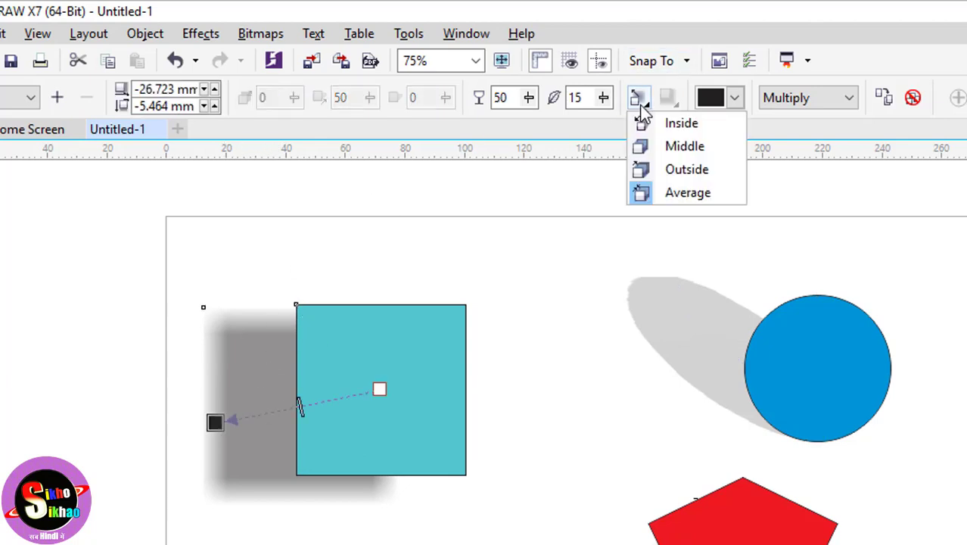
{"action": "left_click", "coordinate": [640, 126]}
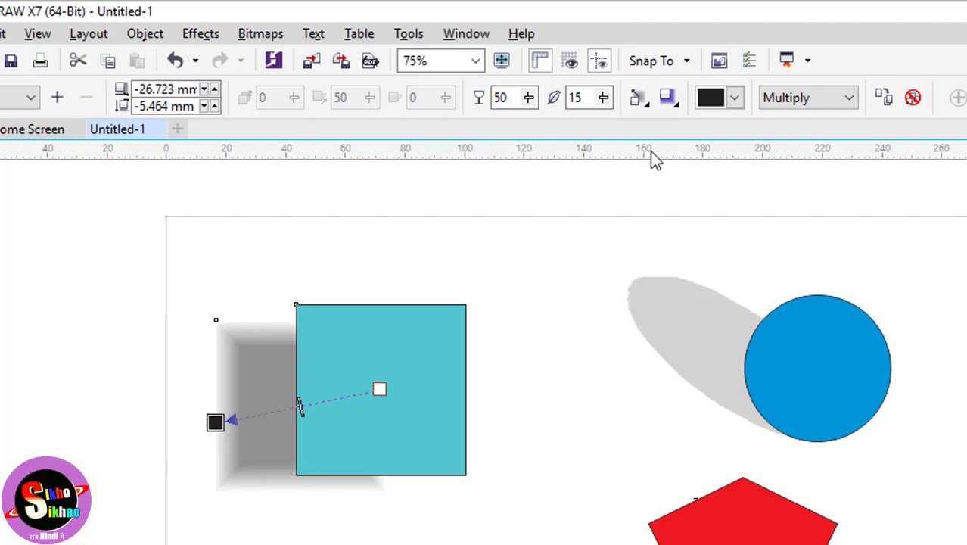
Compare the Middle, Outside and Average feathering directions on the square's shadow and return it to Inside.
{"action": "left_click", "coordinate": [639, 98]}
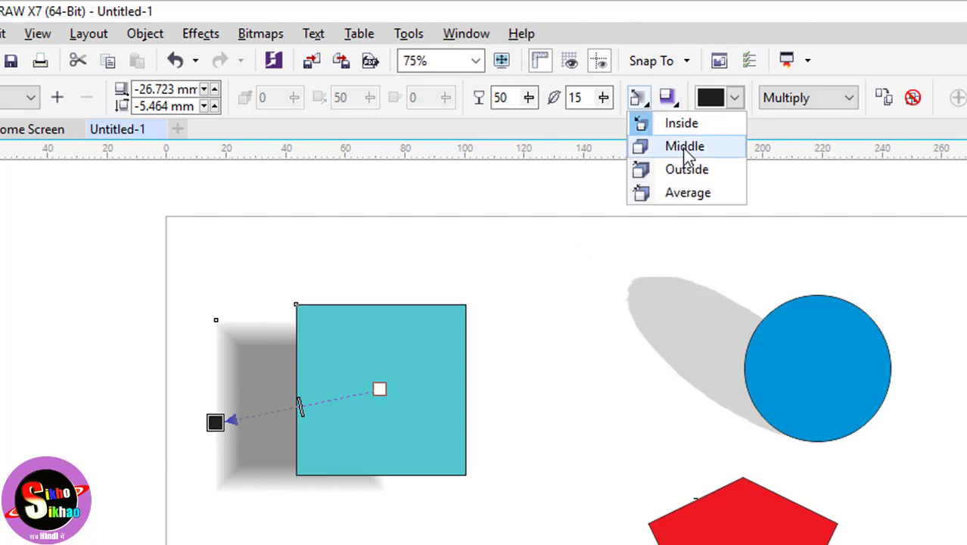
{"action": "left_click", "coordinate": [676, 147]}
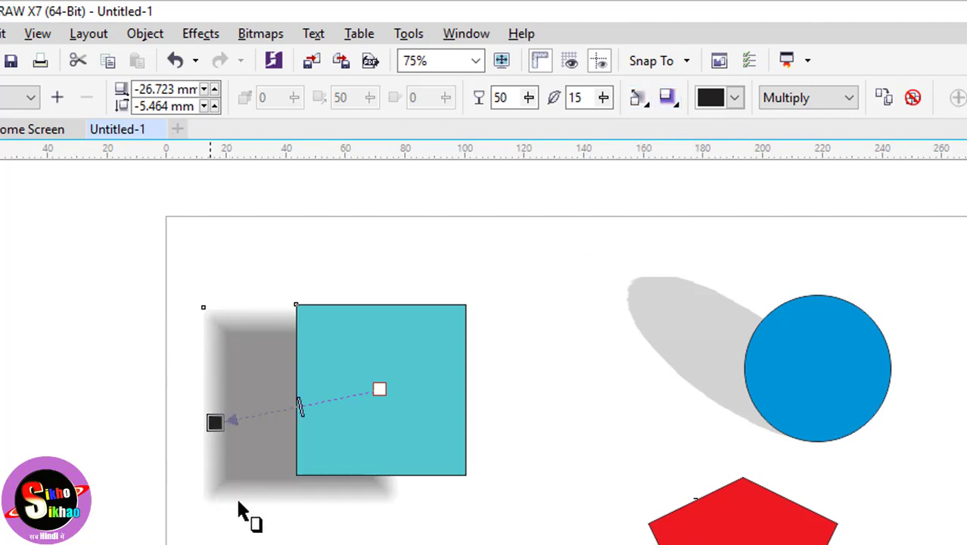
{"action": "left_click", "coordinate": [639, 99]}
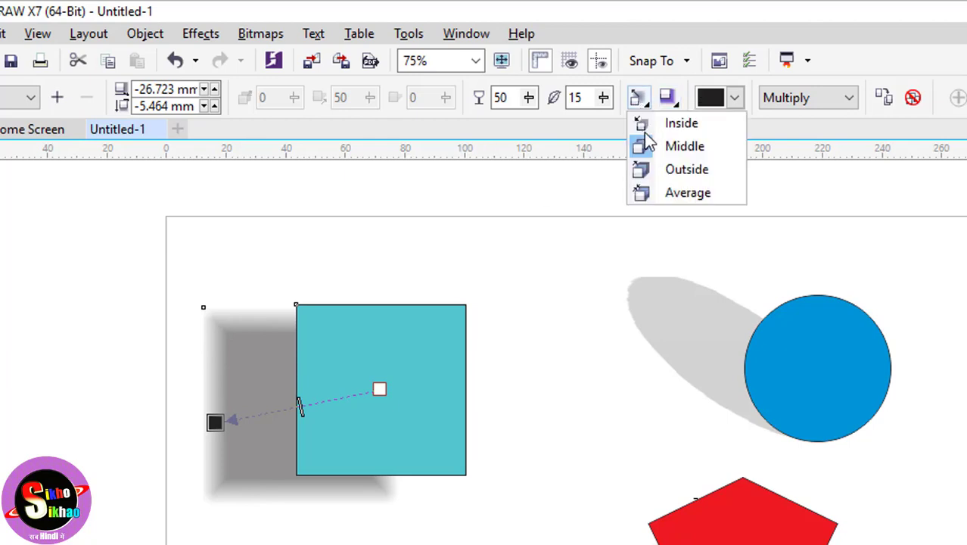
{"action": "left_click", "coordinate": [672, 170]}
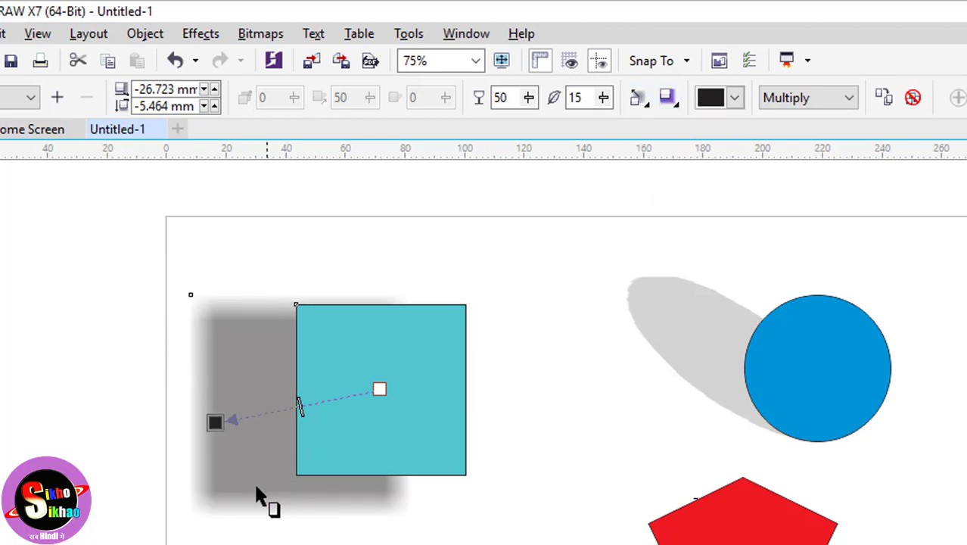
{"action": "left_click", "coordinate": [644, 108]}
{"action": "left_click", "coordinate": [660, 194]}
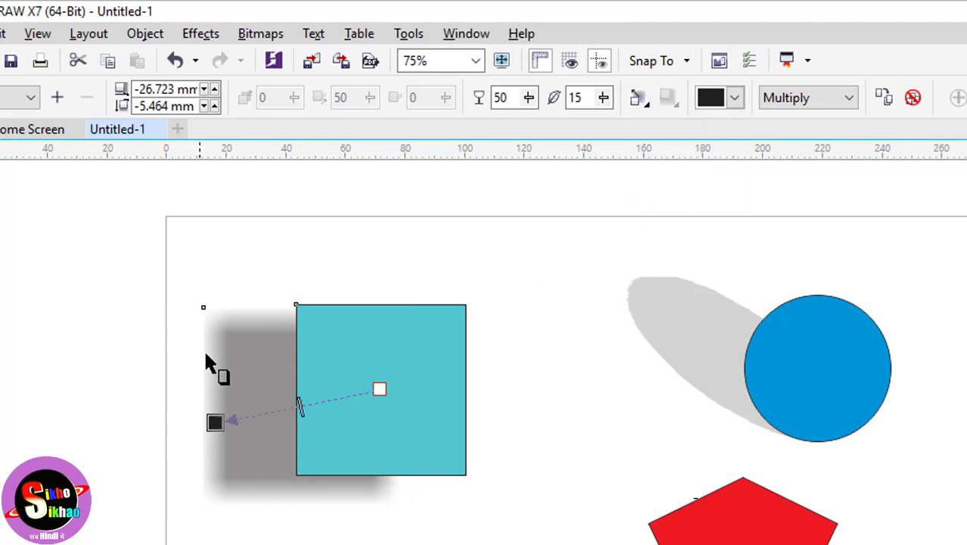
{"action": "left_click", "coordinate": [640, 100]}
{"action": "left_click", "coordinate": [659, 123]}
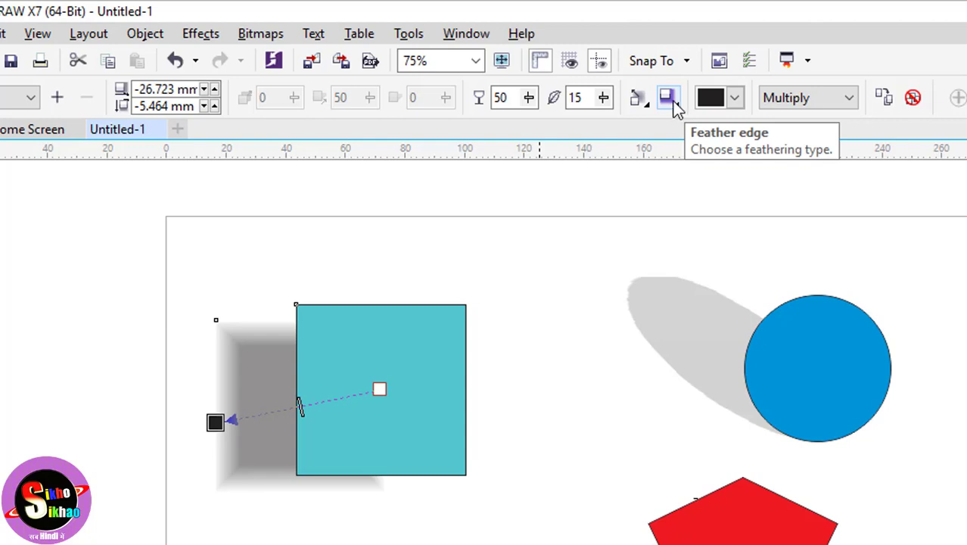
Try the Squared, Inverse Squared and Flat feather edges on the square's shadow.
{"action": "left_click", "coordinate": [673, 102]}
{"action": "left_click", "coordinate": [695, 144]}
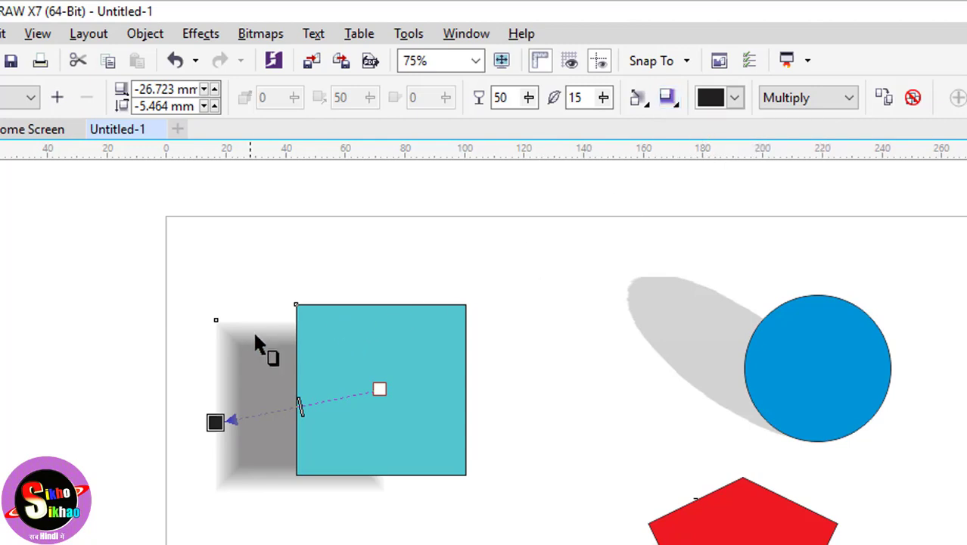
{"action": "left_click", "coordinate": [673, 98]}
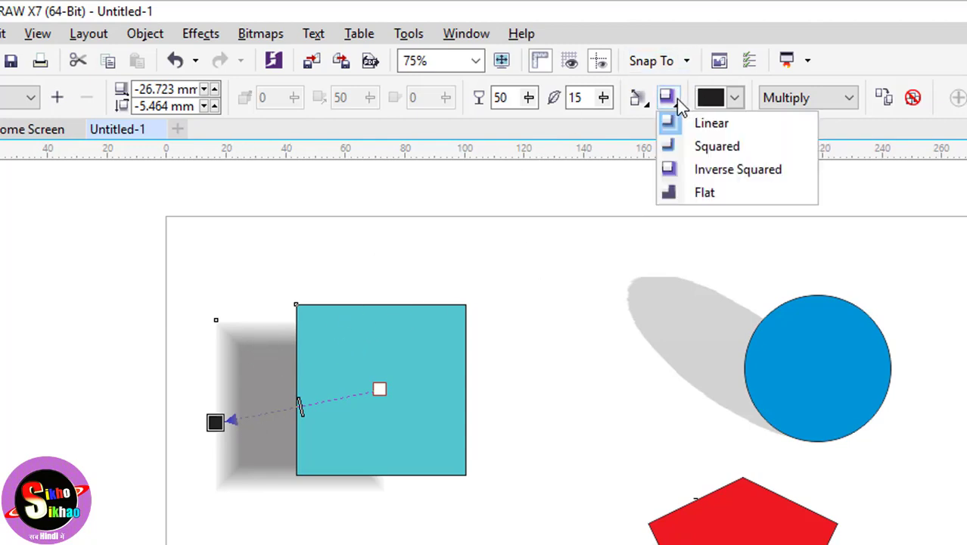
{"action": "left_click", "coordinate": [696, 149]}
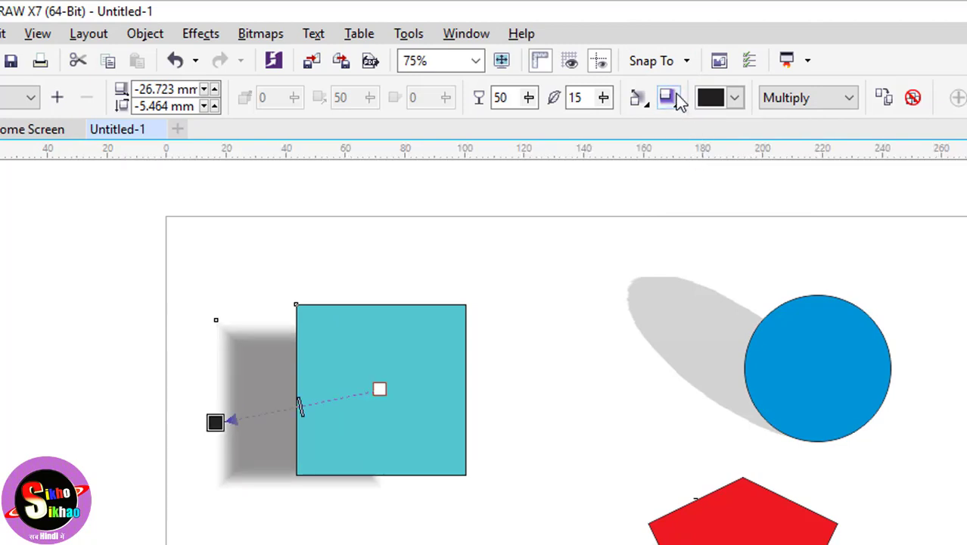
{"action": "left_click", "coordinate": [669, 99]}
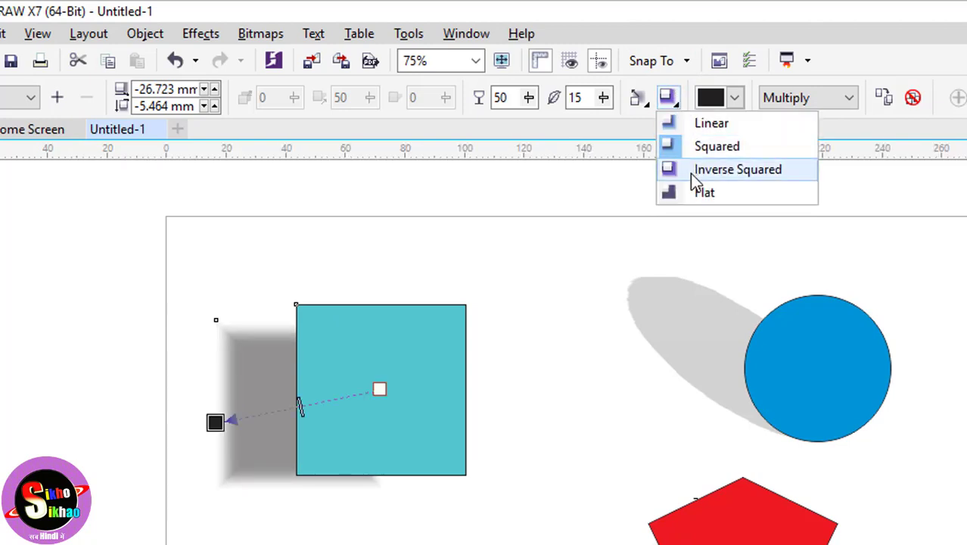
{"action": "left_click", "coordinate": [691, 171]}
{"action": "left_click", "coordinate": [674, 105]}
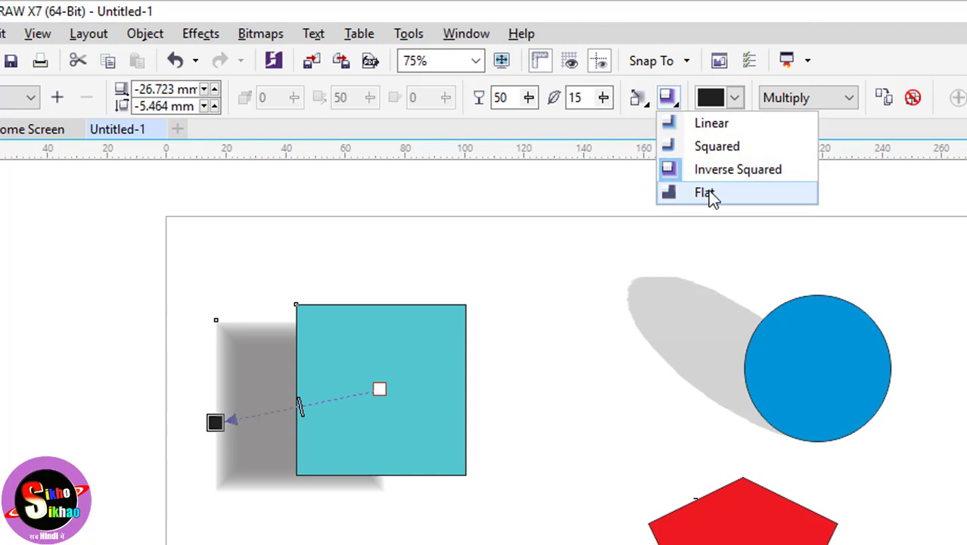
{"action": "left_click", "coordinate": [708, 191]}
Offset the square's shadow about 57 mm to the right and 11 mm down, and restore its feather edge to Linear.
{"action": "left_click_drag", "start_coordinate": [274, 409], "coordinate": [635, 439]}
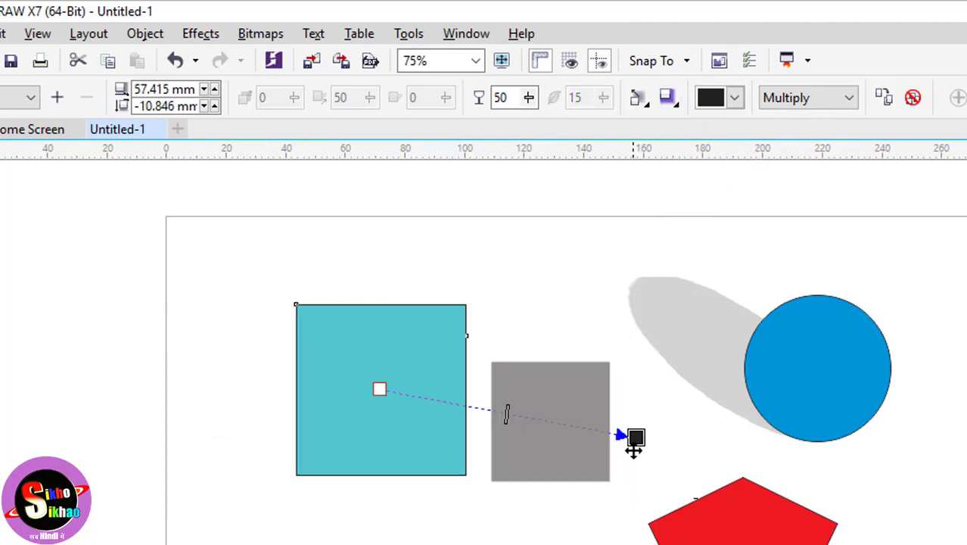
{"action": "left_click", "coordinate": [672, 106]}
{"action": "left_click", "coordinate": [685, 123]}
{"action": "left_click", "coordinate": [638, 100]}
{"action": "left_click", "coordinate": [653, 129]}
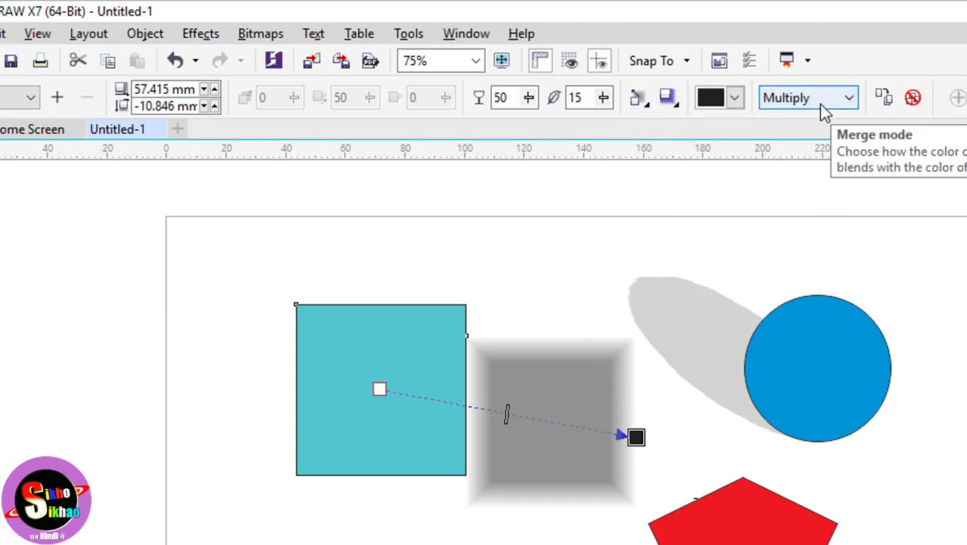
Try a red shadow colour on the square, settle on sky blue, and offset the shadow about 21 mm right and 9 mm down.
{"action": "left_click", "coordinate": [735, 100]}
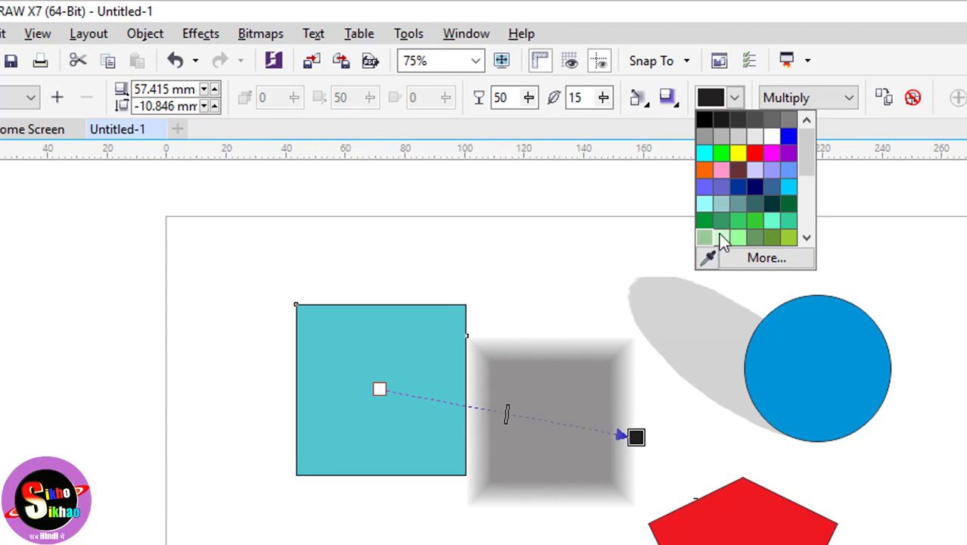
{"action": "left_click", "coordinate": [755, 155]}
{"action": "left_click", "coordinate": [735, 98]}
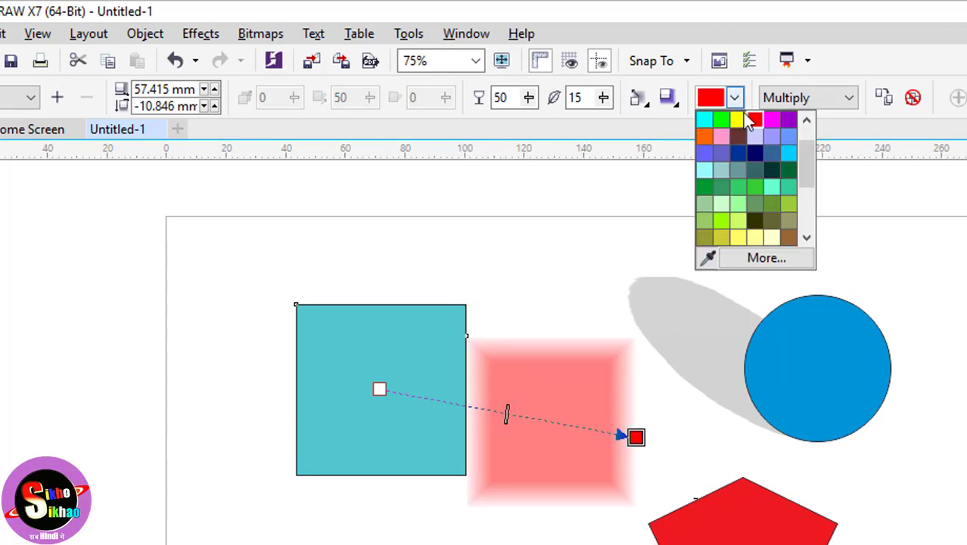
{"action": "left_click", "coordinate": [788, 154]}
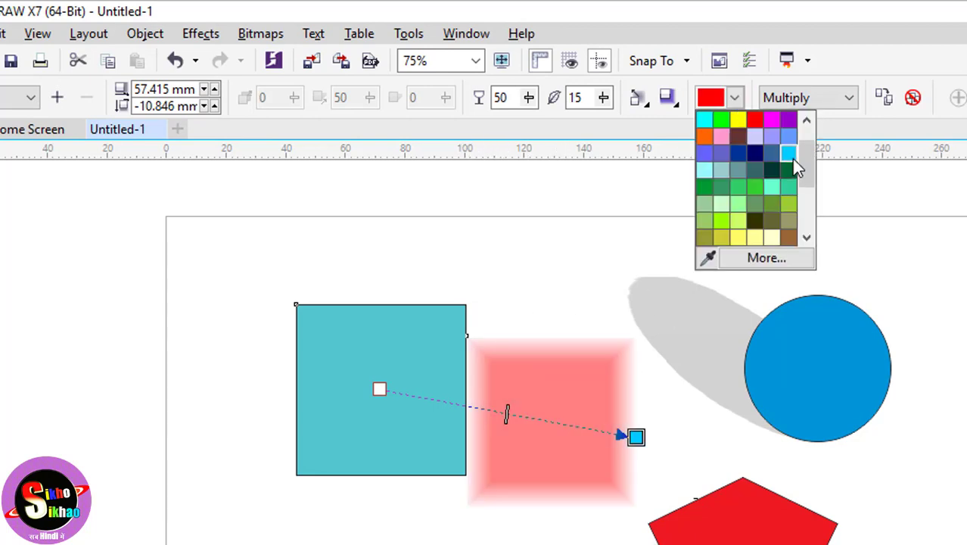
{"action": "left_click", "coordinate": [735, 99]}
{"action": "left_click", "coordinate": [550, 434]}
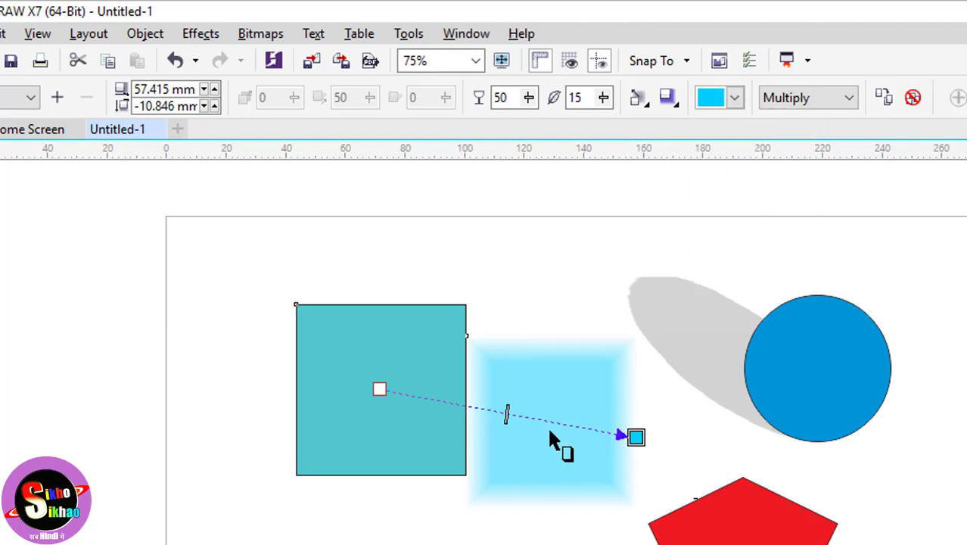
{"action": "left_click_drag", "start_coordinate": [635, 437], "coordinate": [529, 448]}
Try the Add, Hue and Soft Light merge modes on the square's shadow, return to Multiply, and shift the shadow up beside the square.
{"action": "left_click", "coordinate": [801, 98]}
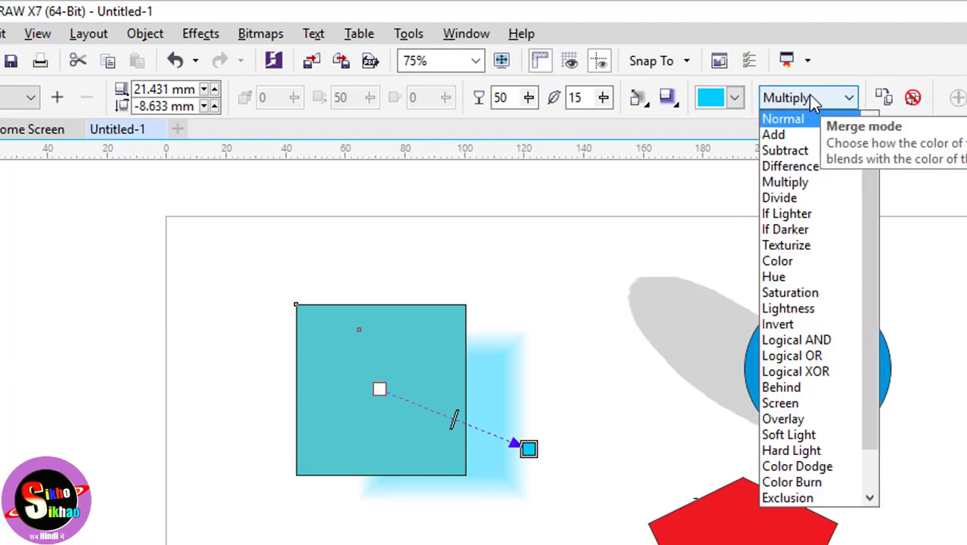
{"action": "left_click", "coordinate": [806, 135]}
{"action": "left_click", "coordinate": [813, 97]}
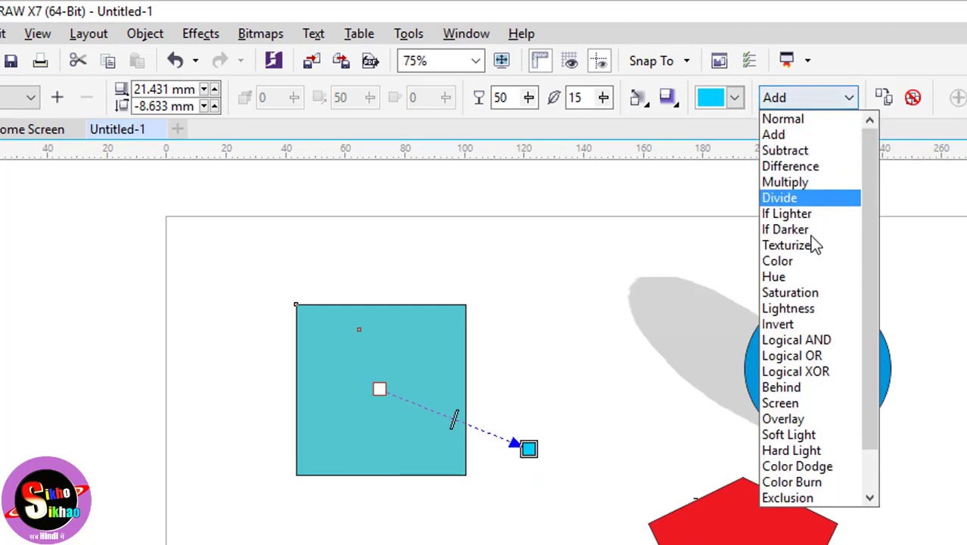
{"action": "left_click", "coordinate": [780, 277]}
{"action": "left_click", "coordinate": [821, 98]}
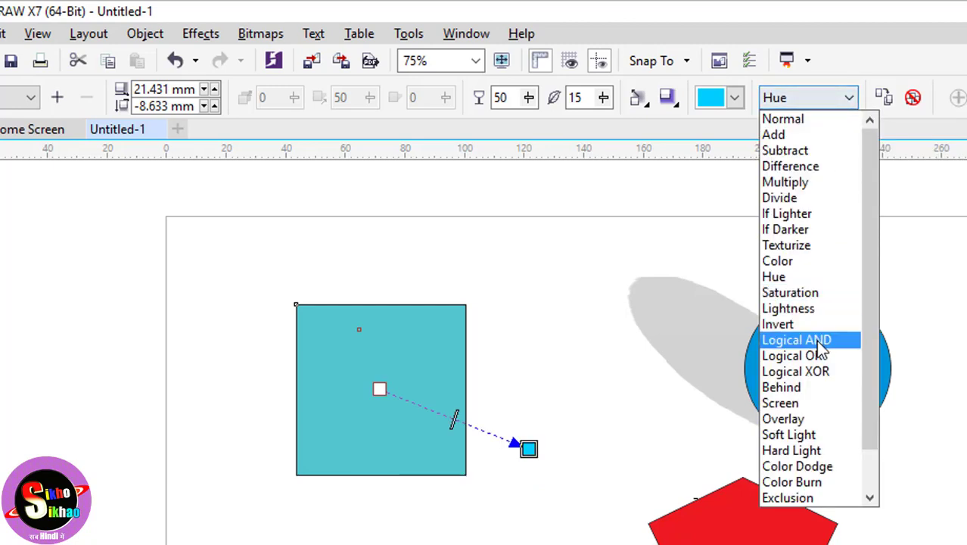
{"action": "left_click", "coordinate": [768, 435]}
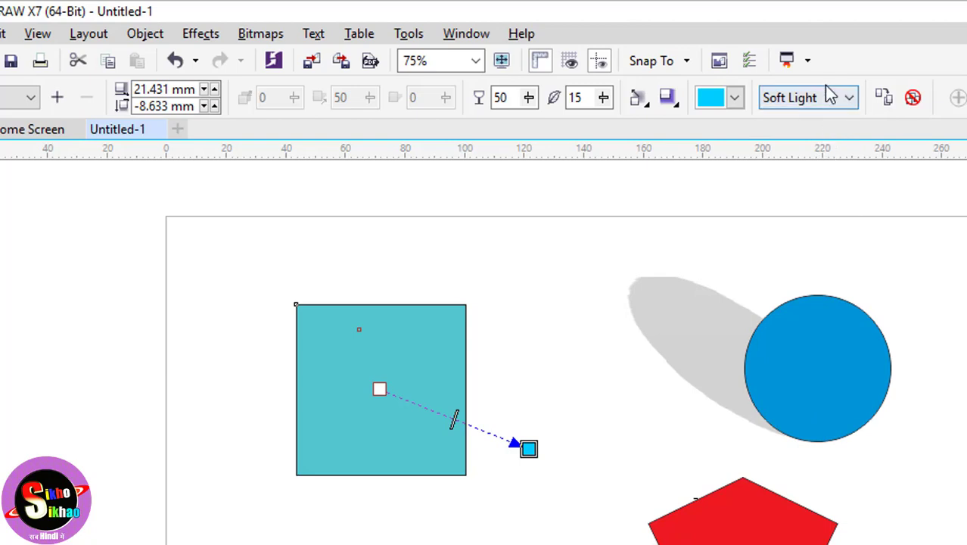
{"action": "left_click", "coordinate": [831, 96]}
{"action": "left_click", "coordinate": [810, 180]}
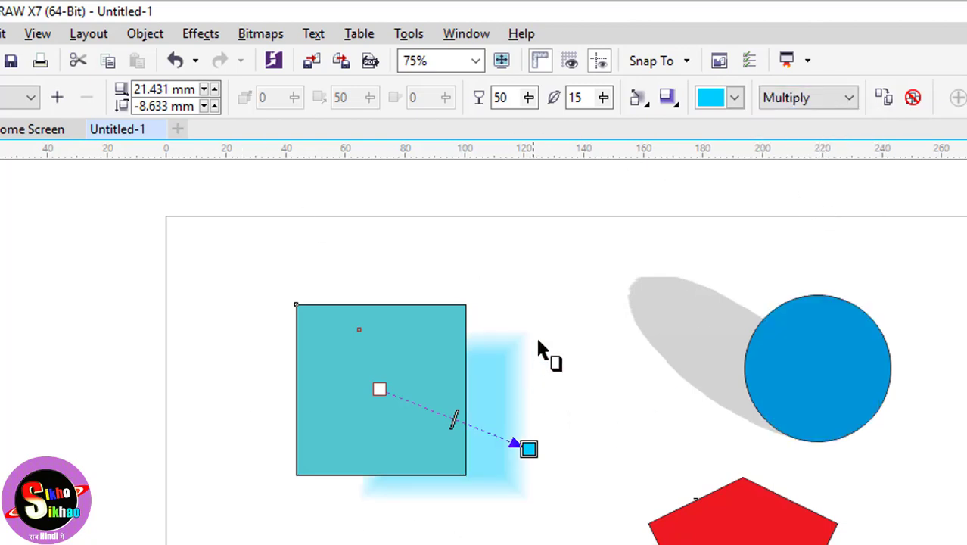
{"action": "left_click_drag", "start_coordinate": [528, 449], "coordinate": [557, 398]}
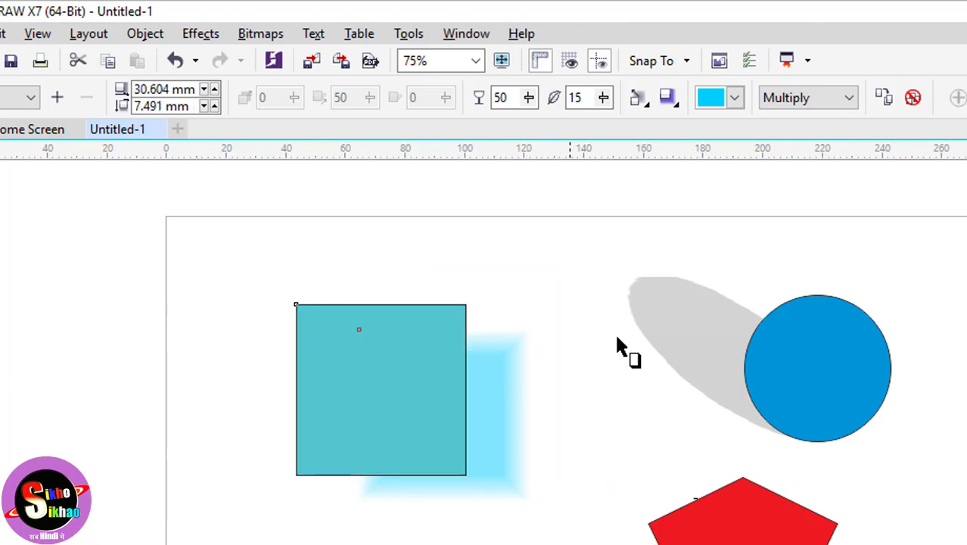
Clear the drop shadows from the square and the circle, and delete all the shapes from the page.
{"action": "left_click", "coordinate": [912, 98]}
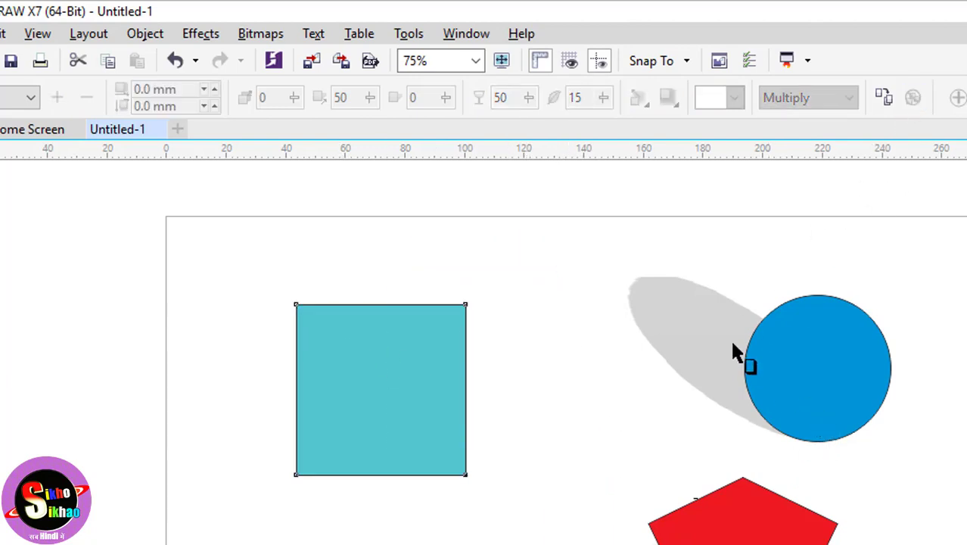
{"action": "left_click", "coordinate": [692, 345]}
{"action": "left_click", "coordinate": [912, 98]}
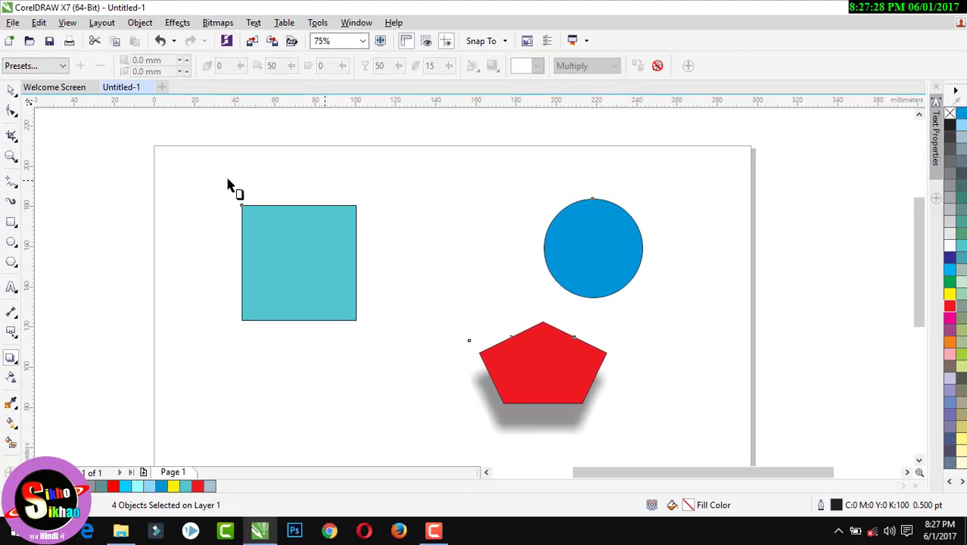
{"action": "left_click", "coordinate": [11, 92]}
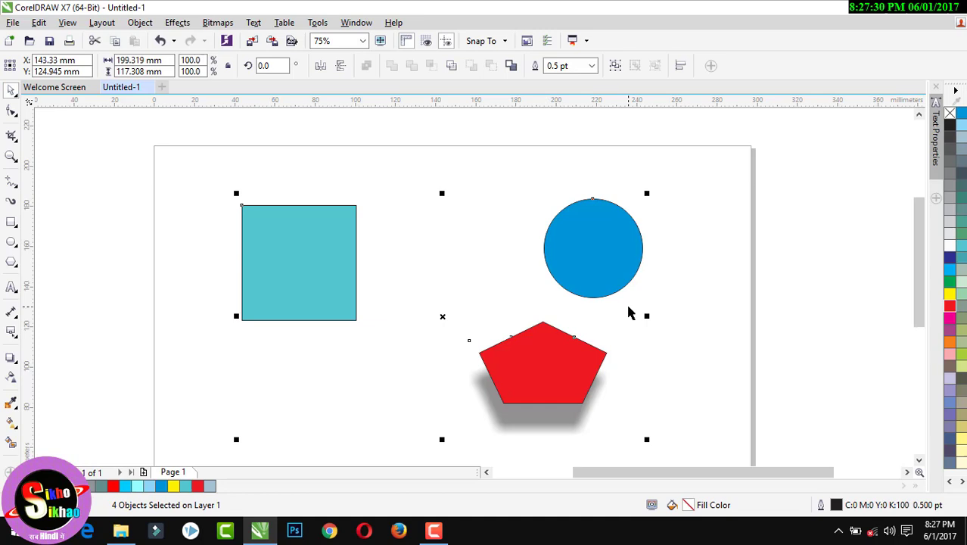
{"action": "key", "text": "Delete"}
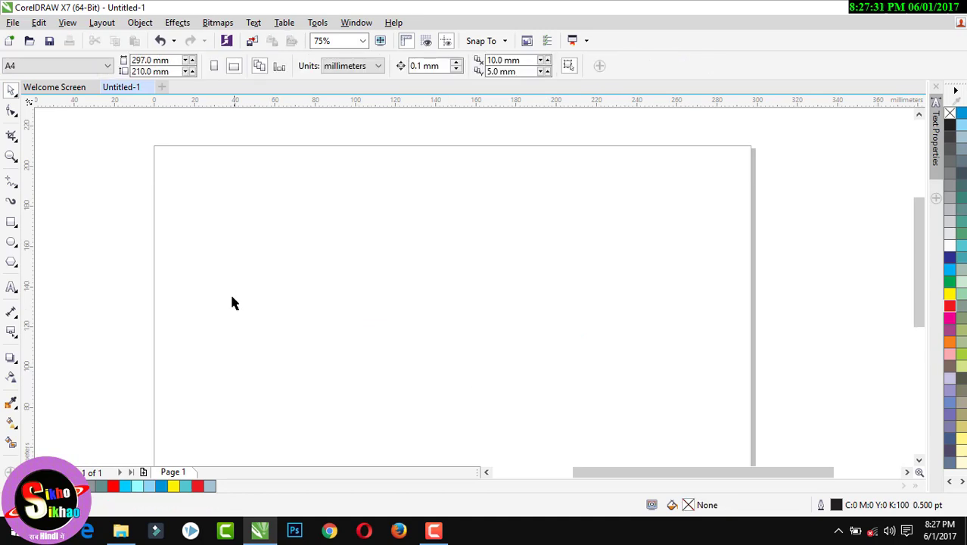
Add the artistic text "SIKHO SIKHAO" in the upper part of the page and enlarge it to about 58 pt.
{"action": "left_click", "coordinate": [11, 288]}
{"action": "left_click", "coordinate": [308, 259]}
{"action": "type", "text": "Sl"}
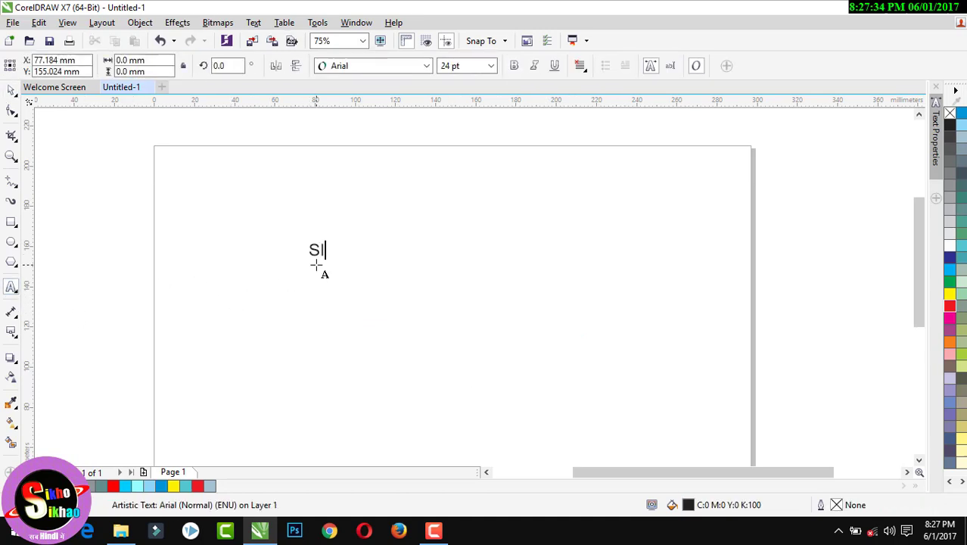
{"action": "type", "text": "KHO SIKHAO"}
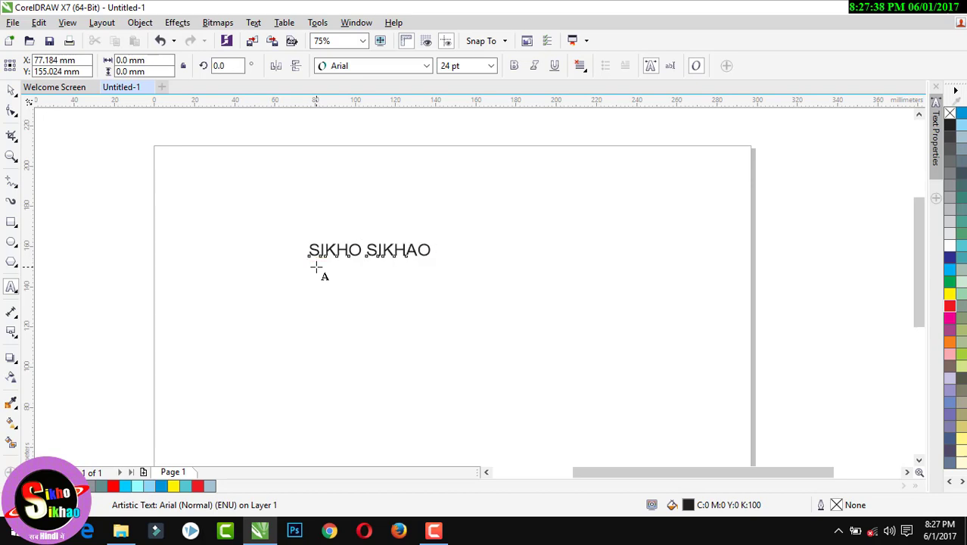
{"action": "key", "text": "ctrl+space"}
{"action": "left_click_drag", "start_coordinate": [438, 259], "coordinate": [604, 313]}
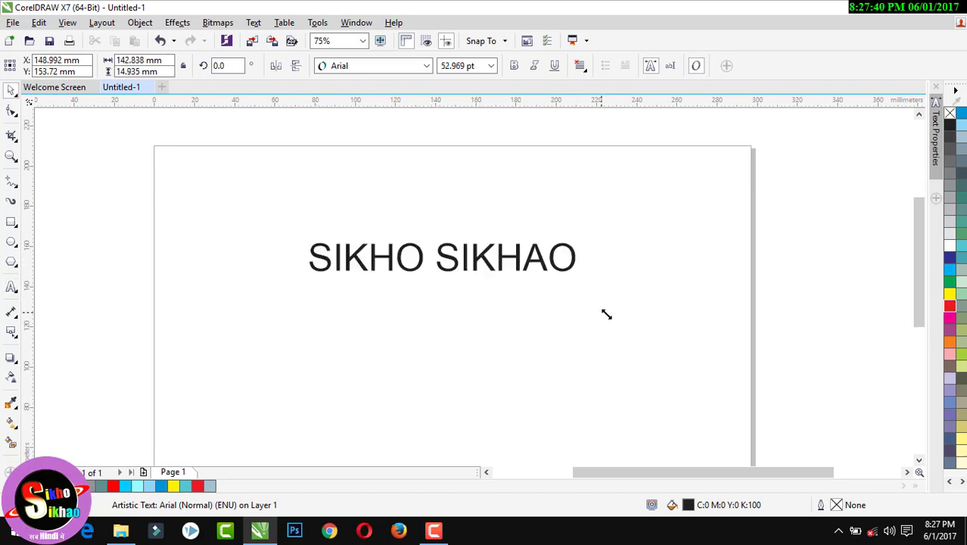
{"action": "left_click_drag", "start_coordinate": [469, 267], "coordinate": [449, 254]}
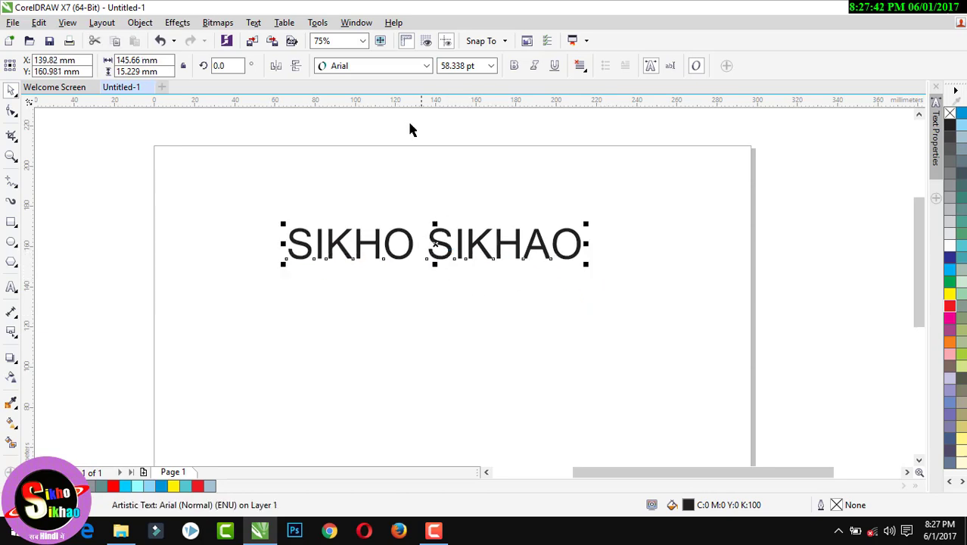
Format the text in the BatmanForeverAlternate font with a red fill, stretched to about 24 mm high.
{"action": "left_click", "coordinate": [392, 66]}
{"action": "left_click", "coordinate": [392, 106]}
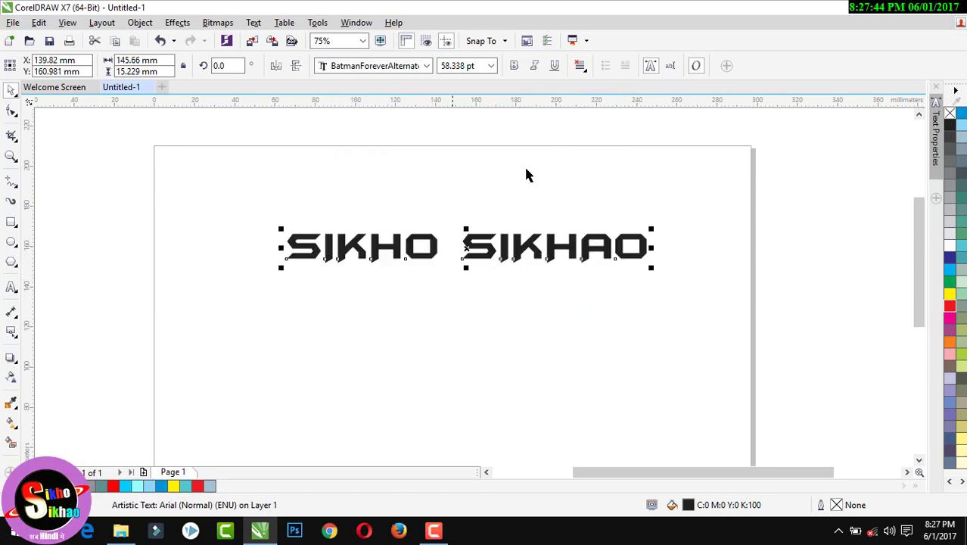
{"action": "left_click_drag", "start_coordinate": [468, 287], "coordinate": [456, 282]}
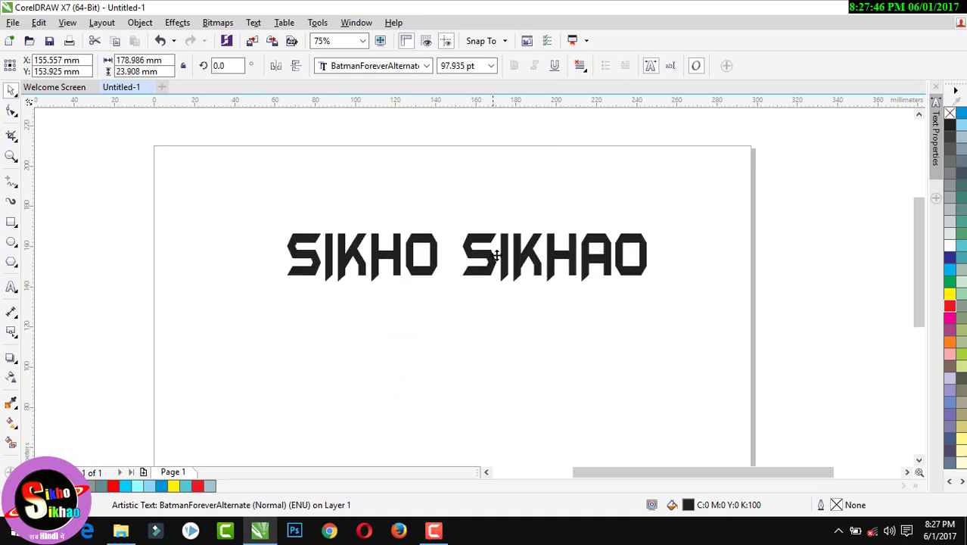
{"action": "left_click", "coordinate": [949, 294]}
{"action": "left_click", "coordinate": [949, 306]}
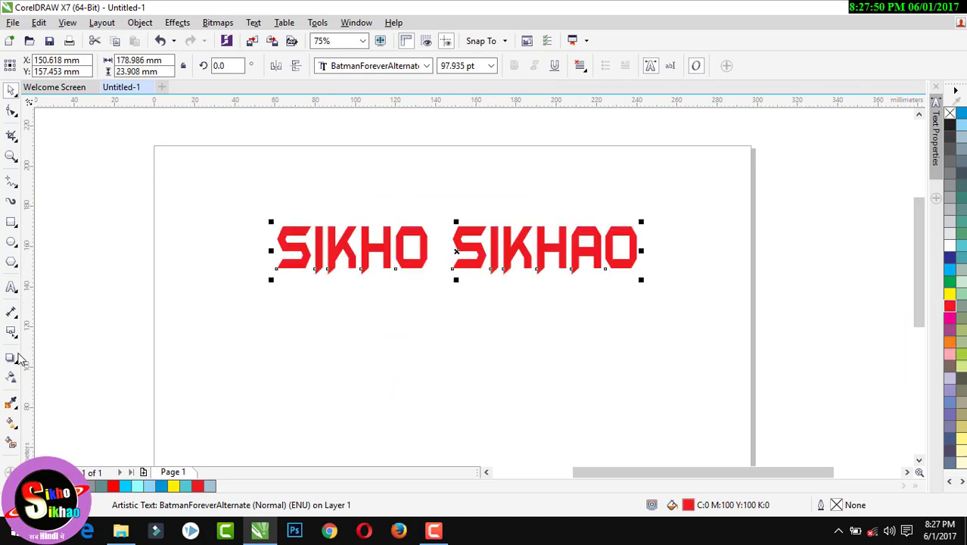
Add a drop shadow anchored at the text's left edge and align it directly behind the letters at an angle of 0.
{"action": "left_click", "coordinate": [12, 359]}
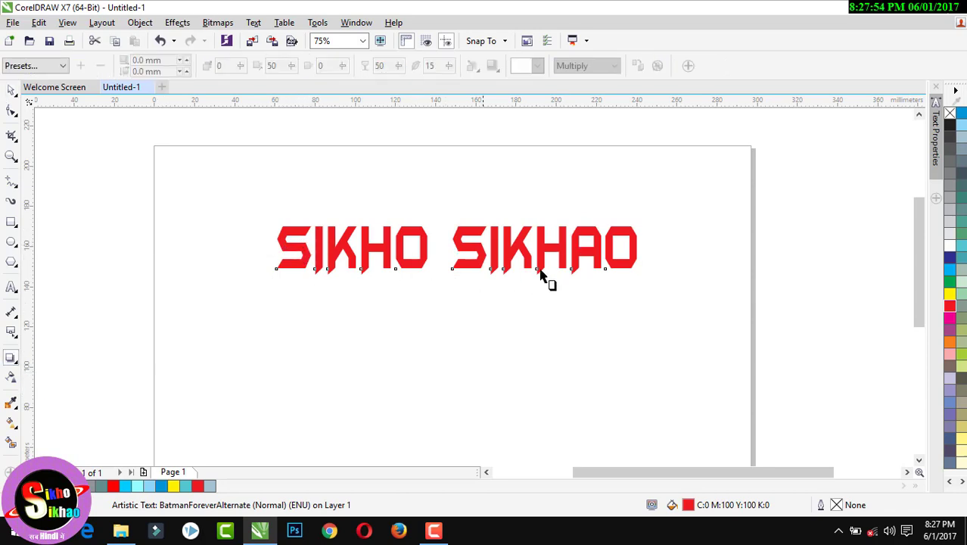
{"action": "left_click_drag", "start_coordinate": [278, 249], "coordinate": [647, 327]}
{"action": "left_click", "coordinate": [635, 255]}
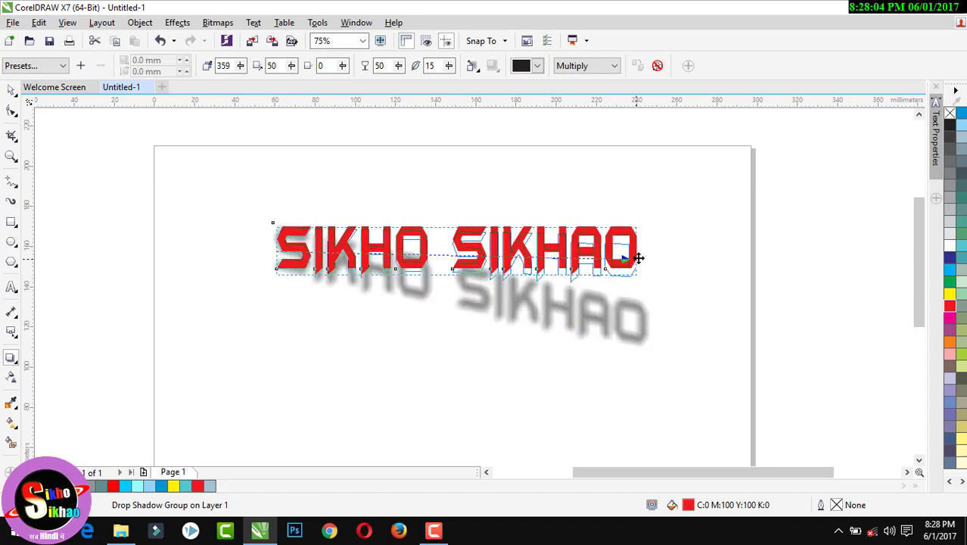
{"action": "left_click_drag", "start_coordinate": [640, 251], "coordinate": [639, 251]}
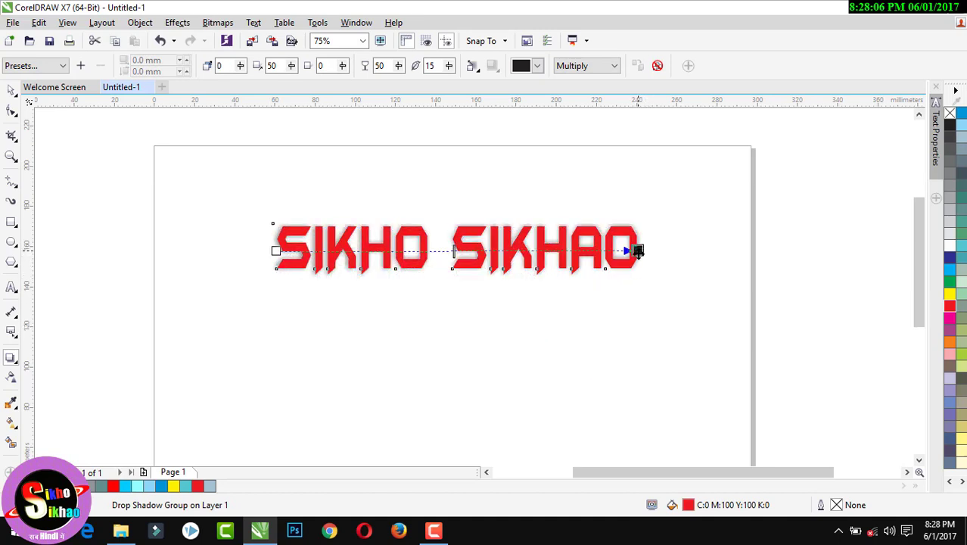
Try blue and pale cyan for the text's shadow, settle on pale green, and set its merge mode to Normal.
{"action": "left_click", "coordinate": [536, 65]}
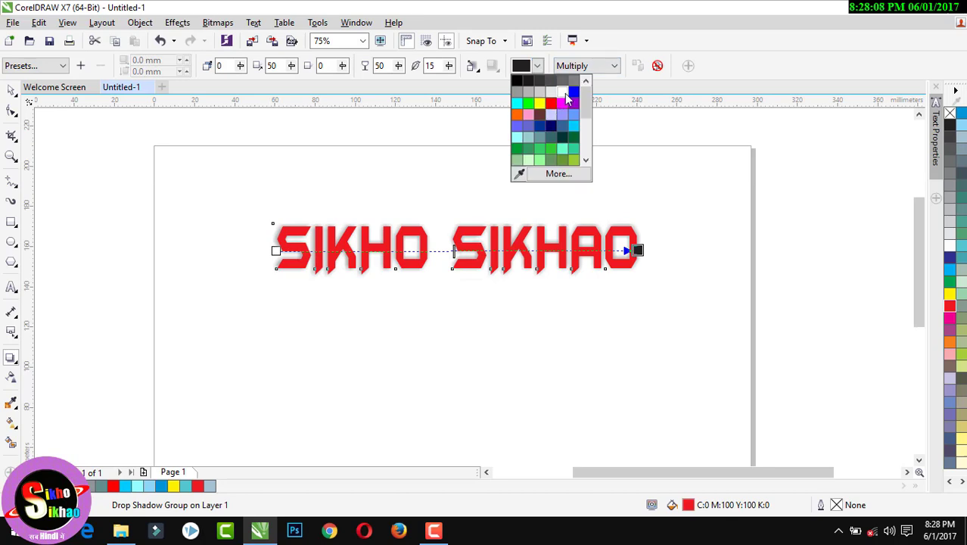
{"action": "left_click", "coordinate": [573, 91]}
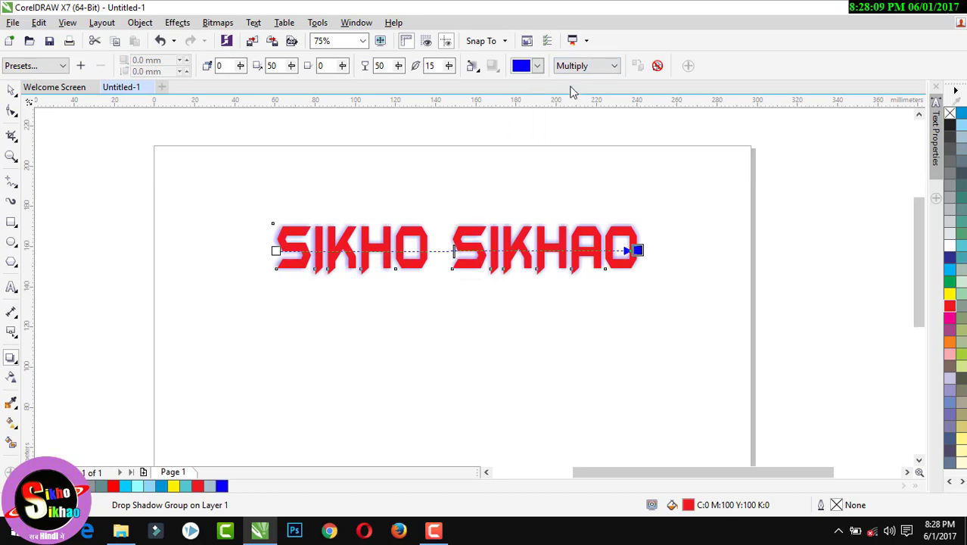
{"action": "left_click", "coordinate": [536, 65]}
{"action": "left_click", "coordinate": [526, 127]}
{"action": "left_click", "coordinate": [537, 65]}
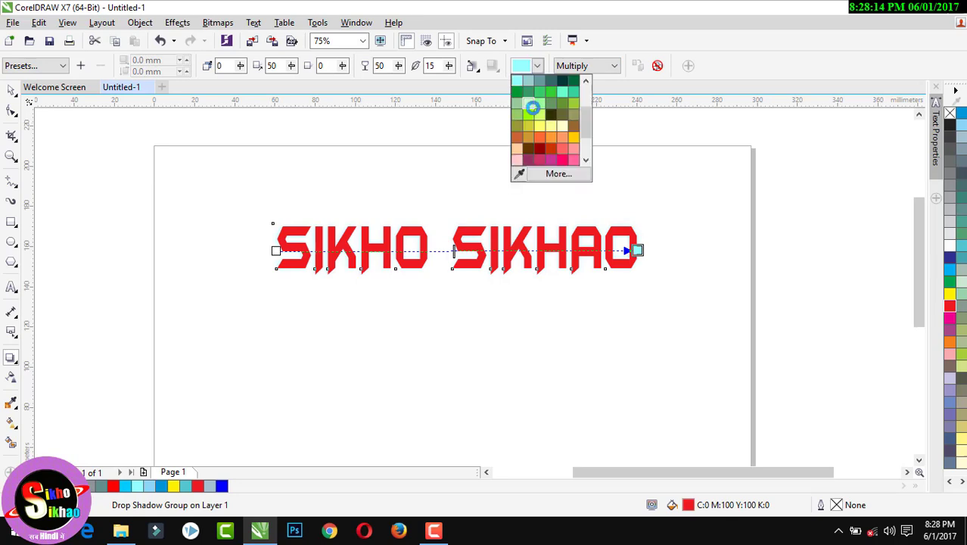
{"action": "left_click", "coordinate": [533, 108]}
{"action": "left_click", "coordinate": [586, 65]}
{"action": "left_click", "coordinate": [582, 83]}
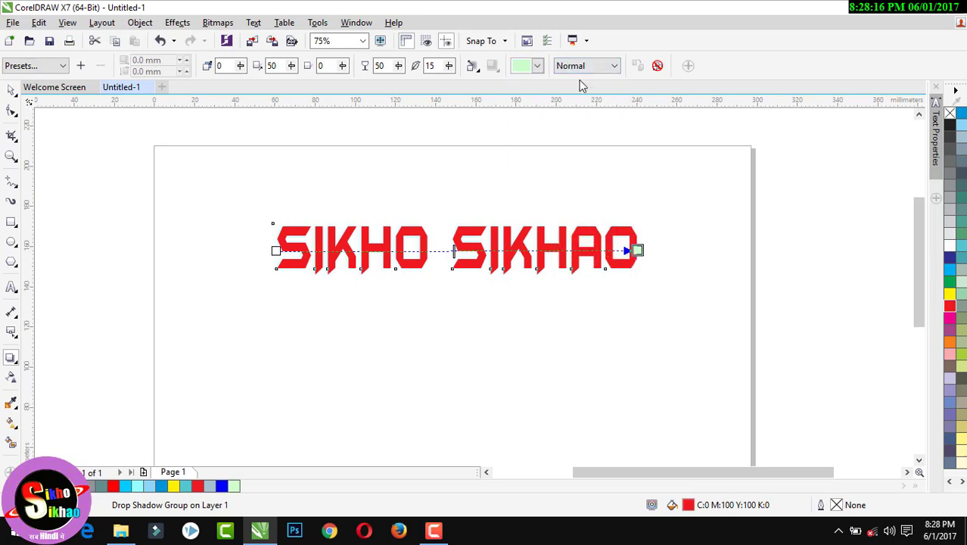
Try hot pink as the text's shadow colour, and try the Perspective Top Right shadow preset.
{"action": "left_click", "coordinate": [537, 65]}
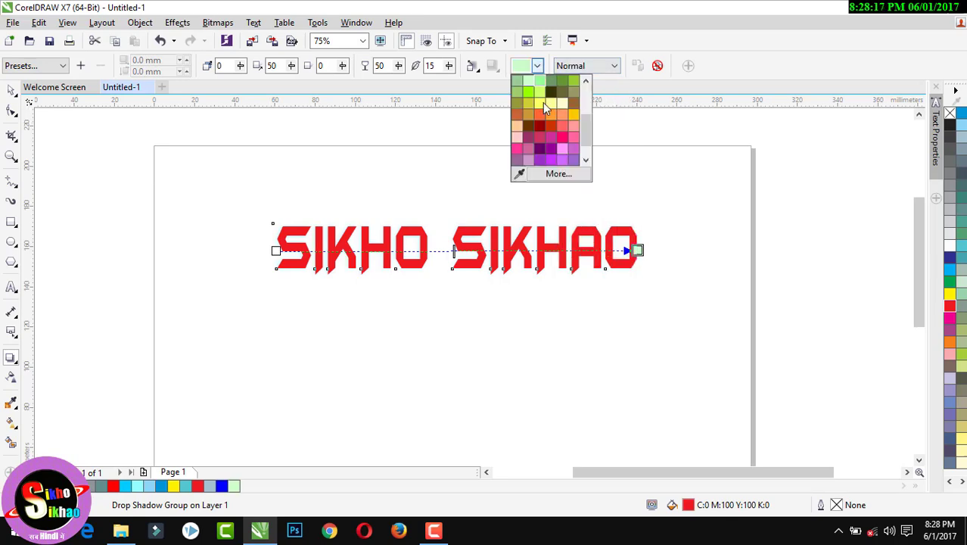
{"action": "left_click", "coordinate": [563, 137]}
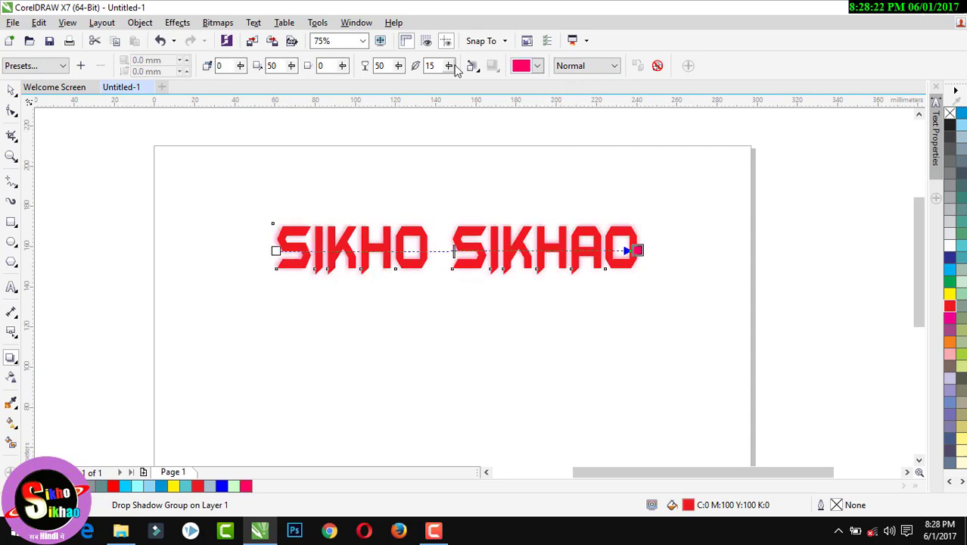
{"action": "left_click", "coordinate": [38, 65]}
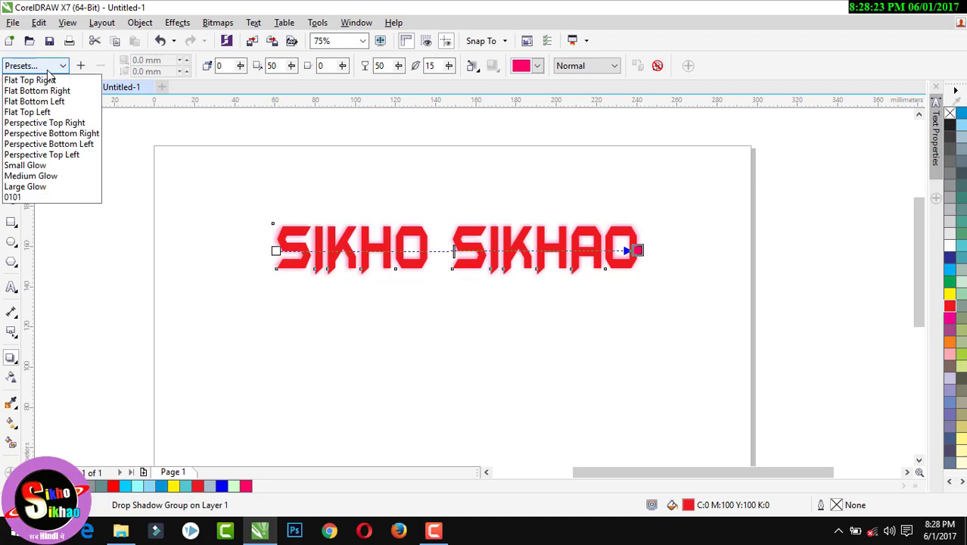
{"action": "left_click", "coordinate": [46, 125]}
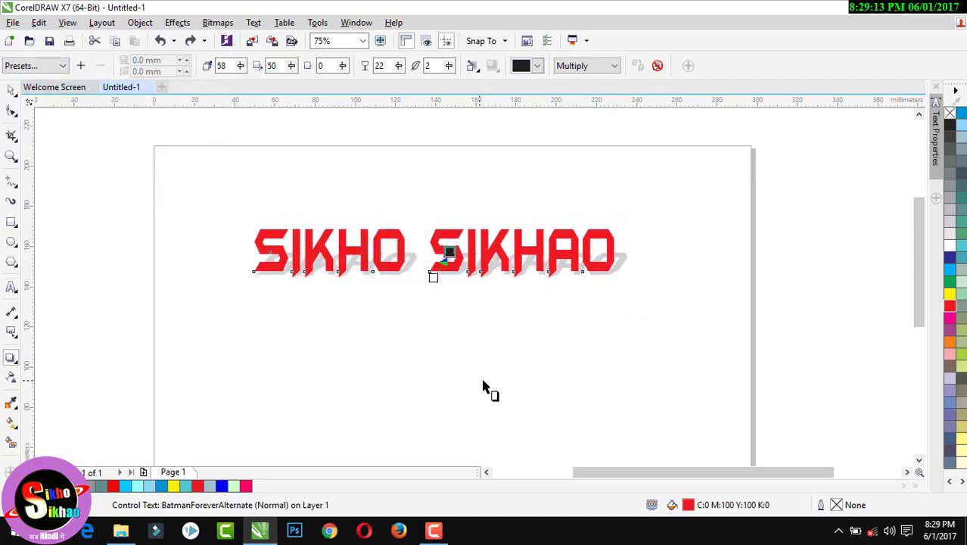
Apply the Flat Bottom Right shadow preset to the text and reduce its offset to about 3.3 mm horizontally and -10.9 mm vertically.
{"action": "left_click", "coordinate": [36, 66]}
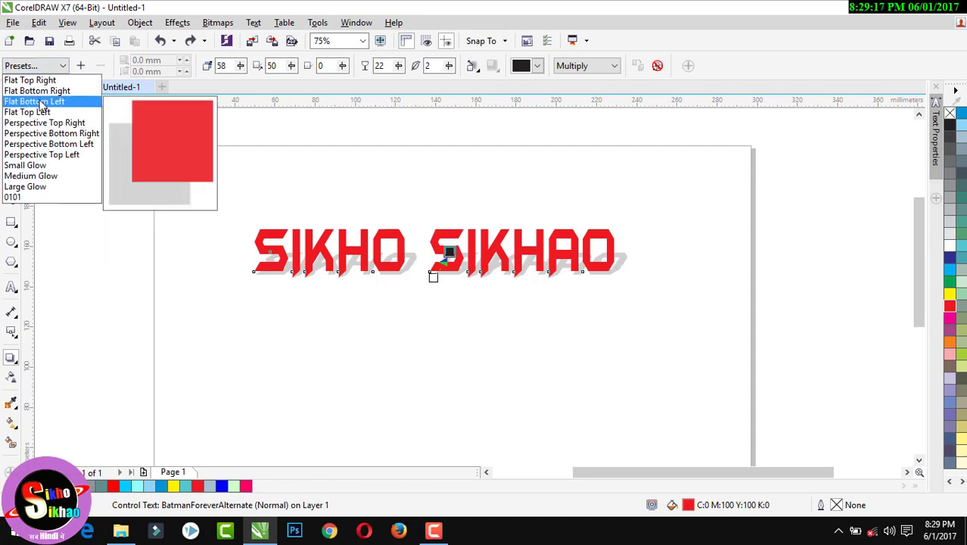
{"action": "left_click", "coordinate": [42, 93]}
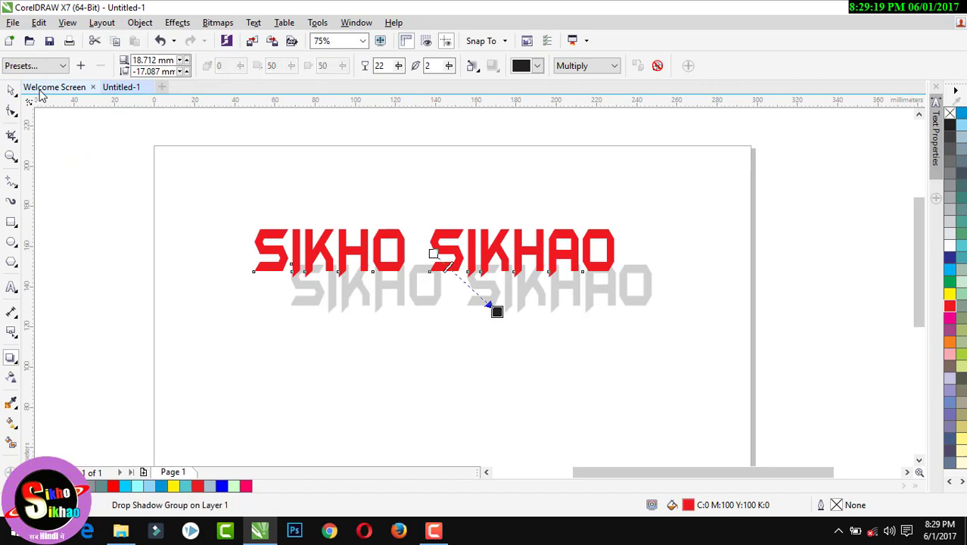
{"action": "left_click_drag", "start_coordinate": [497, 311], "coordinate": [448, 299]}
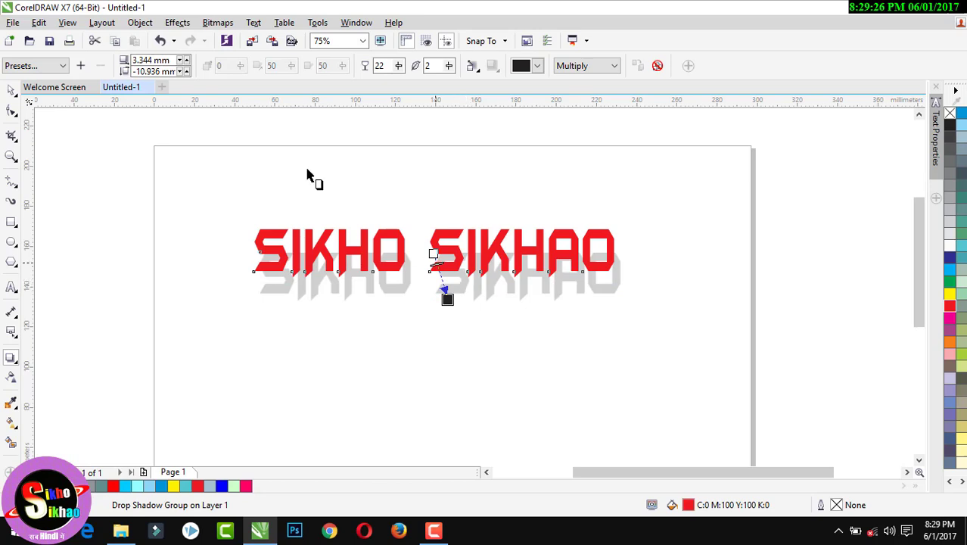
Break the drop shadow group apart and move the separated grey shadow to below the red text.
{"action": "left_click", "coordinate": [140, 22]}
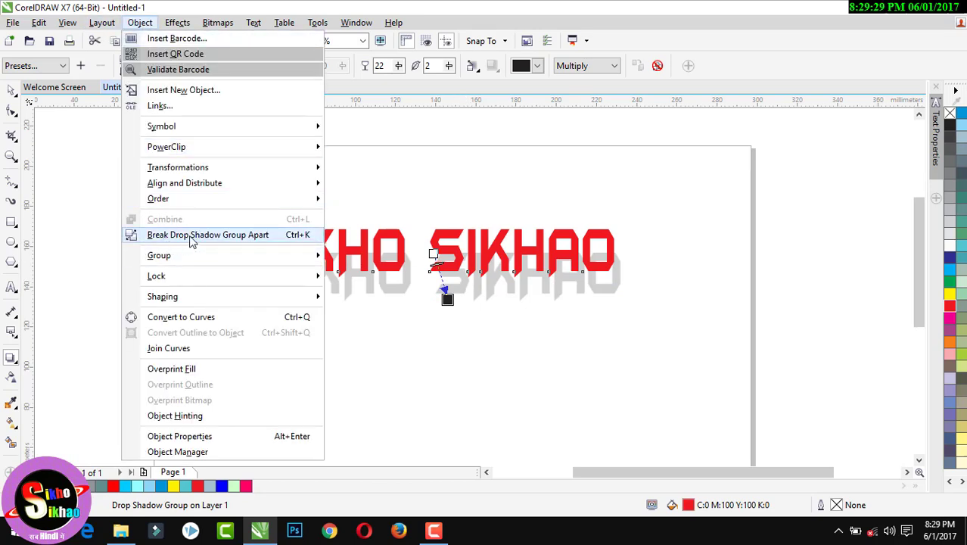
{"action": "left_click", "coordinate": [271, 239]}
{"action": "left_click", "coordinate": [11, 91]}
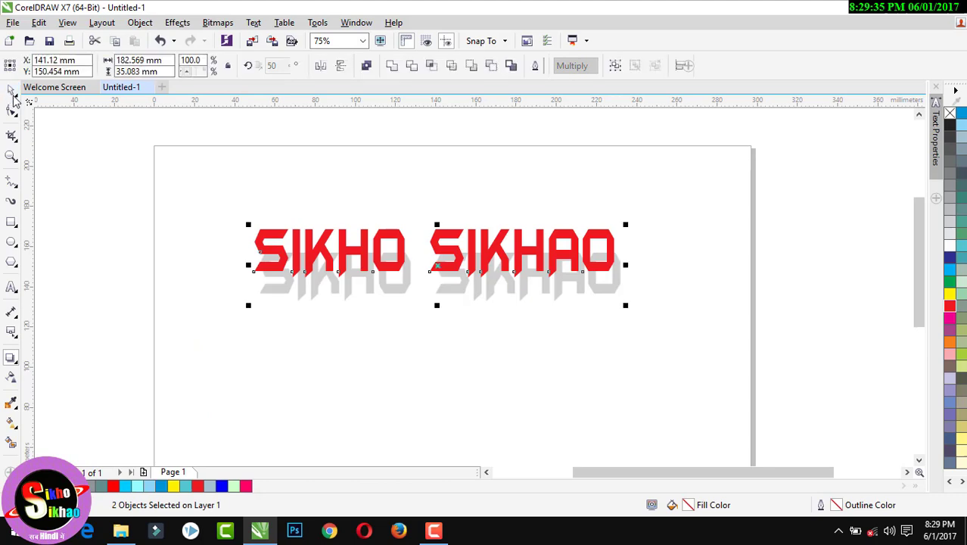
{"action": "left_click_drag", "start_coordinate": [456, 288], "coordinate": [454, 342]}
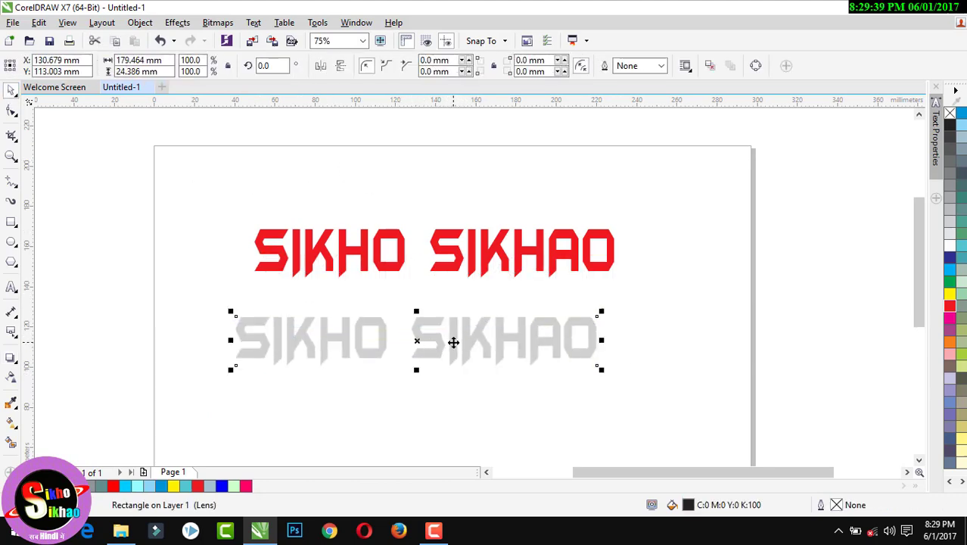
Raise the red text to about Y 173.7 mm and place the separated shadow behind it, offset slightly down and to the right.
{"action": "left_click", "coordinate": [464, 261]}
{"action": "left_click_drag", "start_coordinate": [464, 261], "coordinate": [474, 226]}
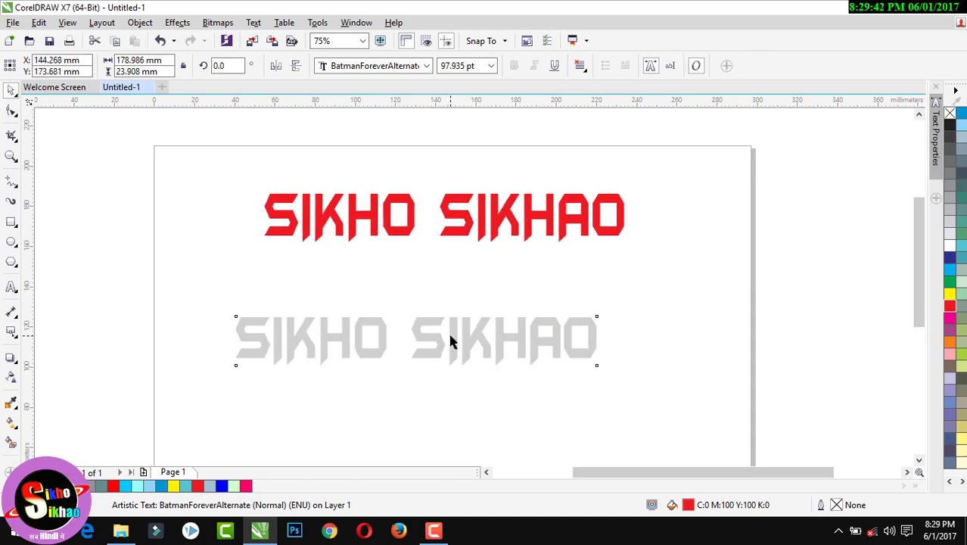
{"action": "left_click_drag", "start_coordinate": [449, 341], "coordinate": [484, 250]}
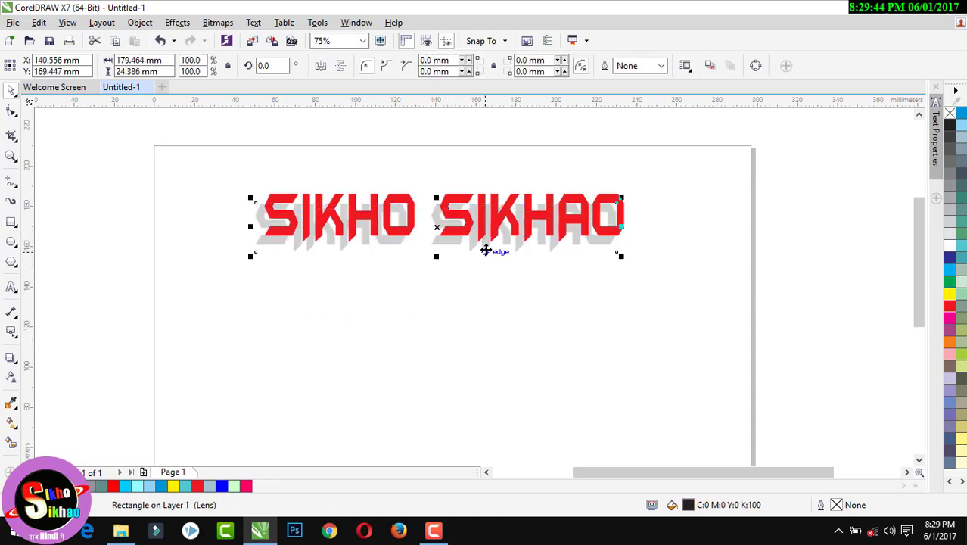
{"action": "scroll", "coordinate": [378, 198], "scroll_direction": "up", "scroll_amount": 2}
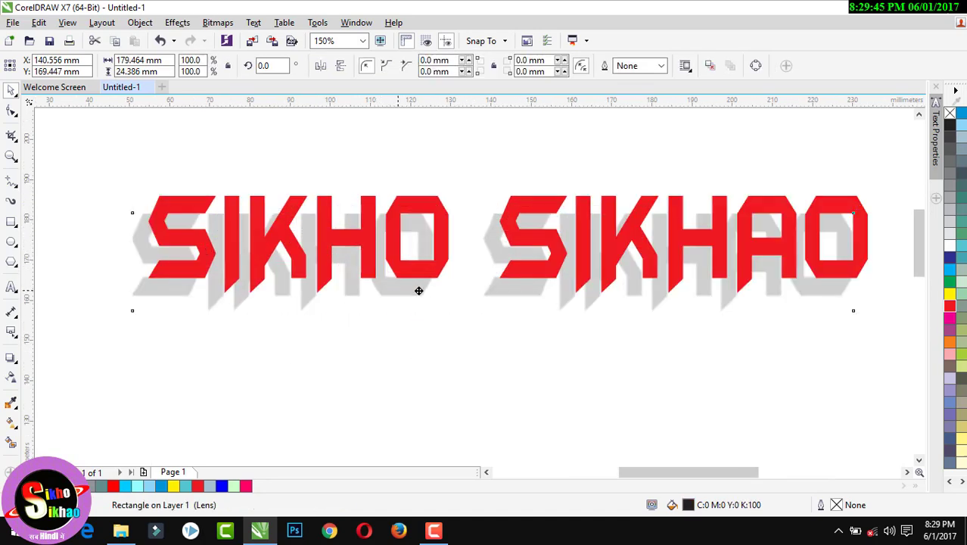
{"action": "left_click_drag", "start_coordinate": [419, 287], "coordinate": [418, 277]}
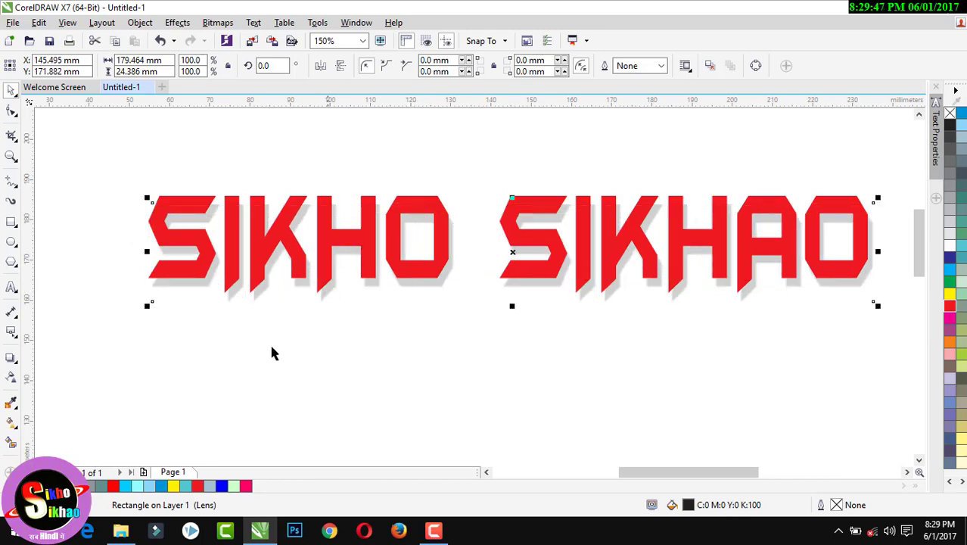
Select the red text and its separated shadow together.
{"action": "scroll", "coordinate": [266, 346], "scroll_direction": "down", "scroll_amount": 1}
{"action": "scroll", "coordinate": [312, 174], "scroll_direction": "down", "scroll_amount": 1}
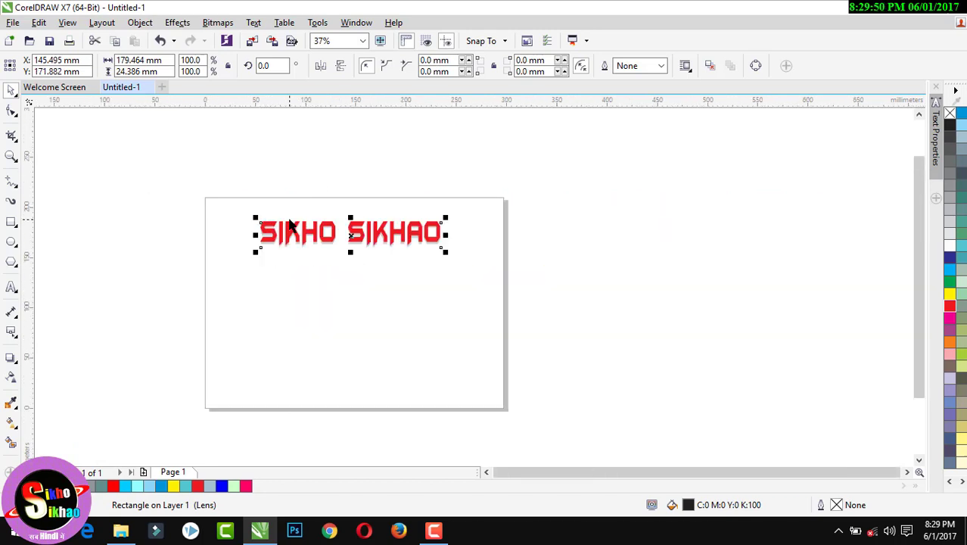
{"action": "scroll", "coordinate": [289, 224], "scroll_direction": "up", "scroll_amount": 1}
{"action": "left_click_drag", "start_coordinate": [224, 195], "coordinate": [618, 303]}
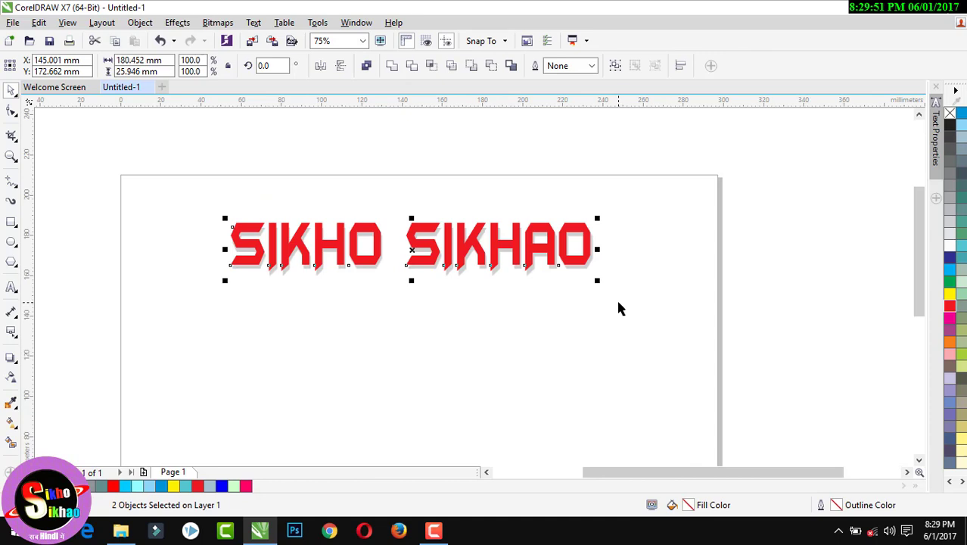